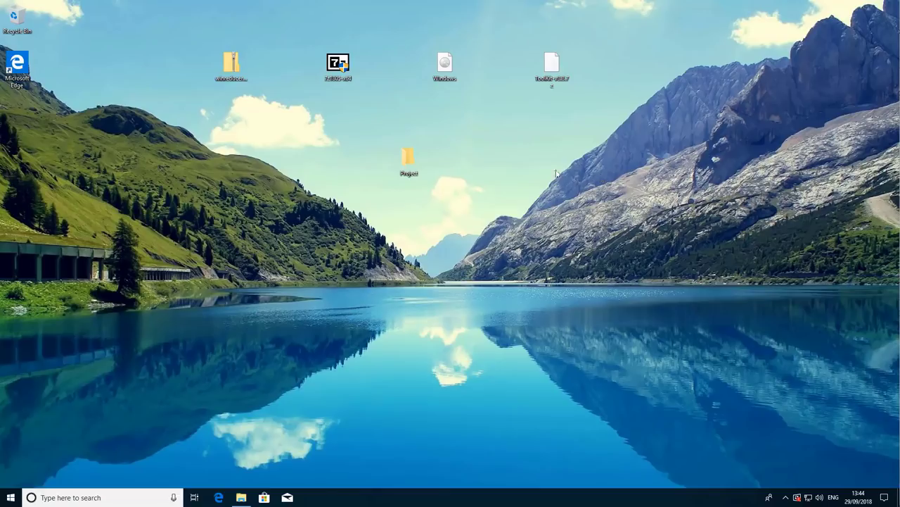
Check the contents of the Project folder and the details of the Windows disc image and ToolKit-v8.8 archive on the desktop.
{"action": "double_click", "coordinate": [407, 161]}
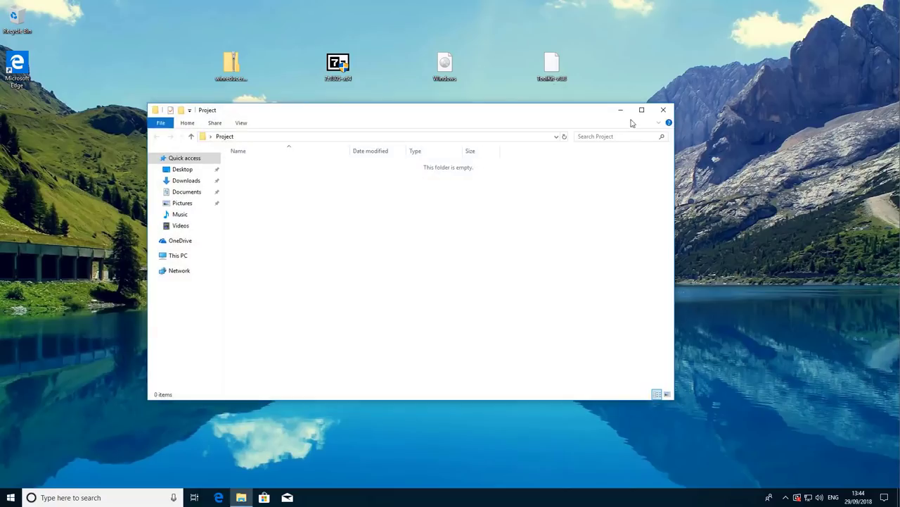
{"action": "left_click", "coordinate": [664, 110]}
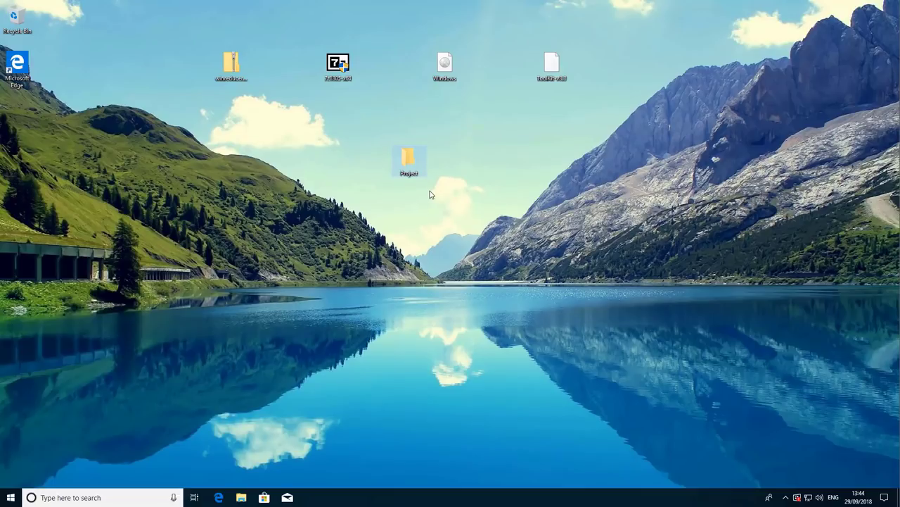
{"action": "left_click", "coordinate": [445, 62]}
{"action": "mouse_move", "coordinate": [448, 70]}
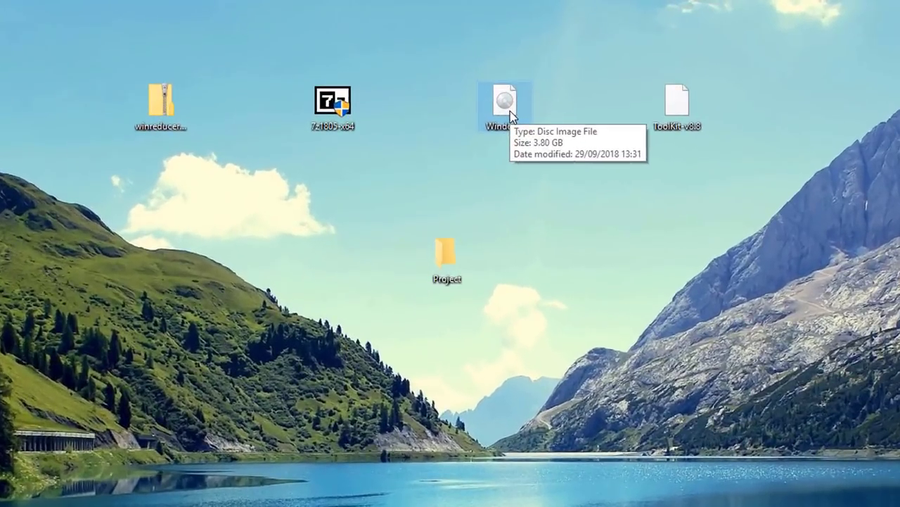
{"action": "left_click", "coordinate": [677, 105]}
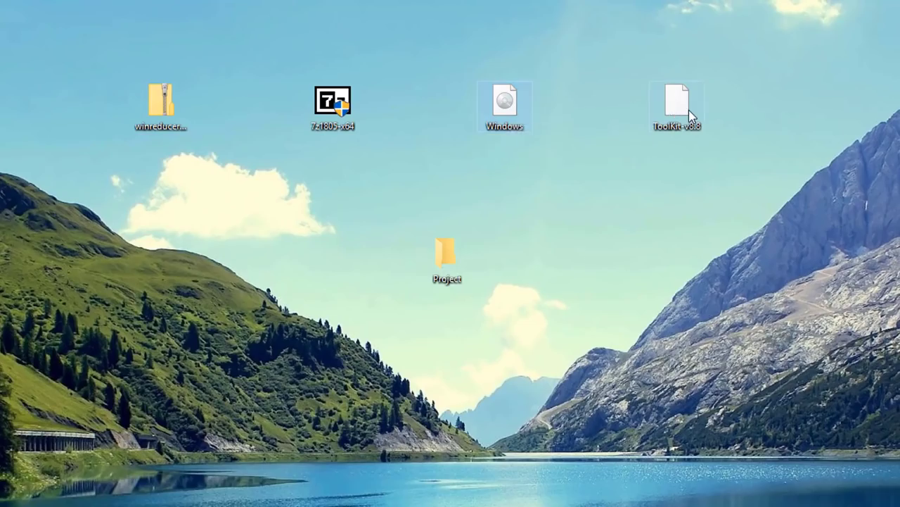
{"action": "mouse_move", "coordinate": [692, 144]}
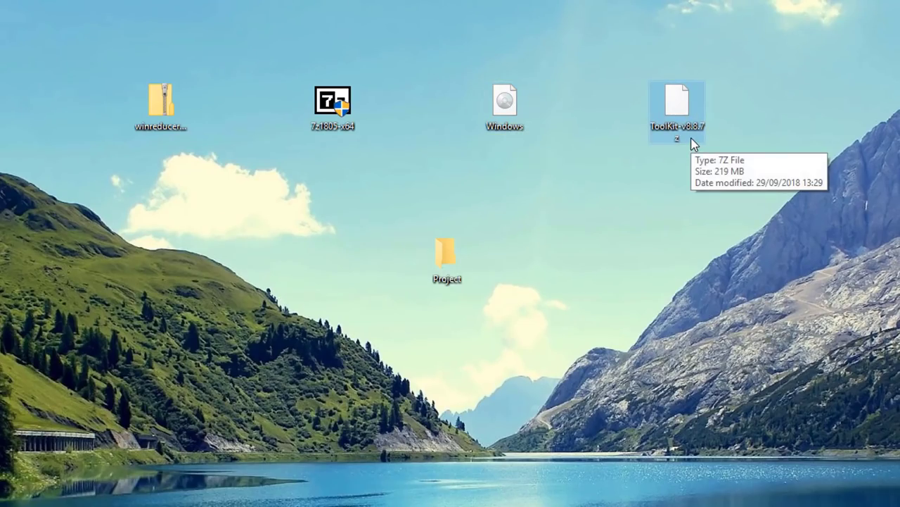
Install 7-Zip 18.05 (x64) from the desktop installer into C:\Program Files\7-Zip\, allowing it to make changes, and close the setup.
{"action": "double_click", "coordinate": [335, 106]}
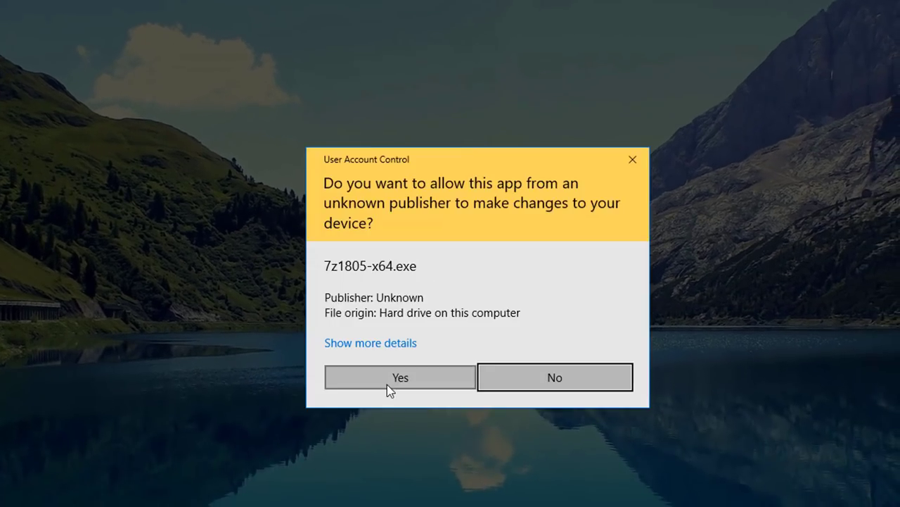
{"action": "left_click", "coordinate": [388, 385]}
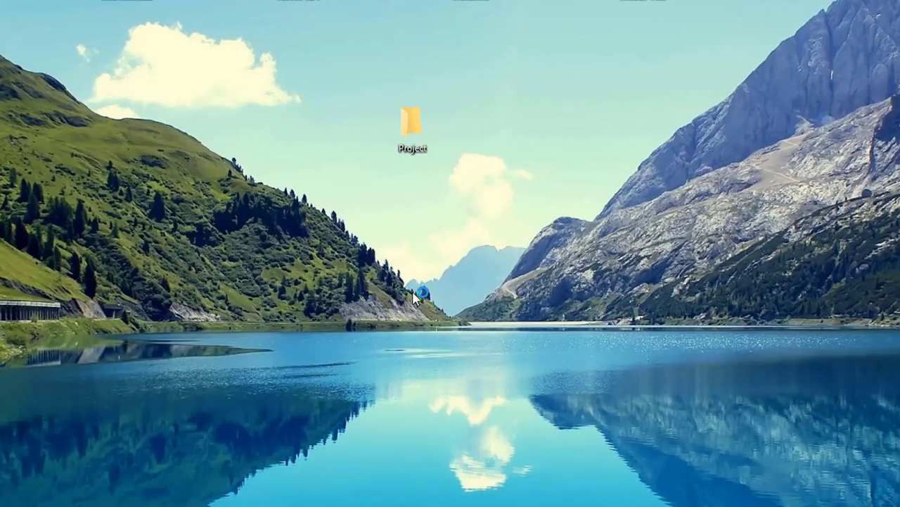
{"action": "left_click", "coordinate": [463, 322]}
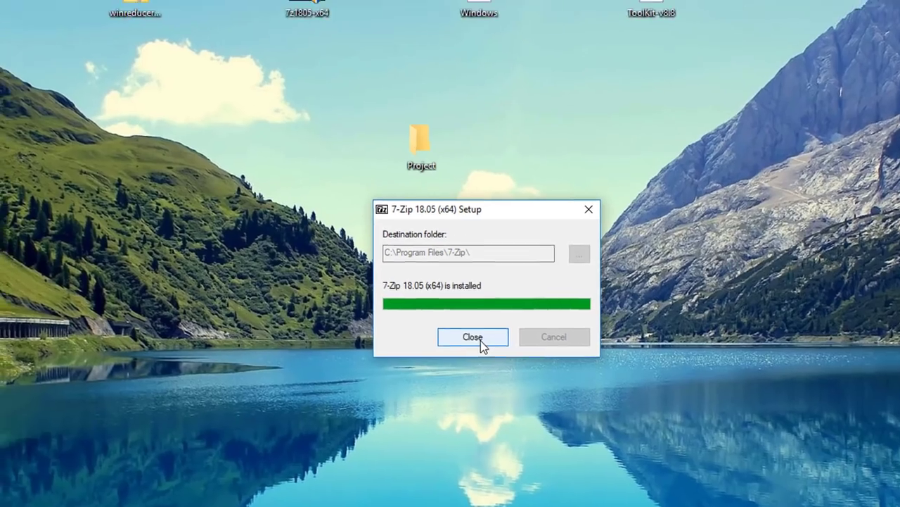
{"action": "left_click", "coordinate": [468, 320]}
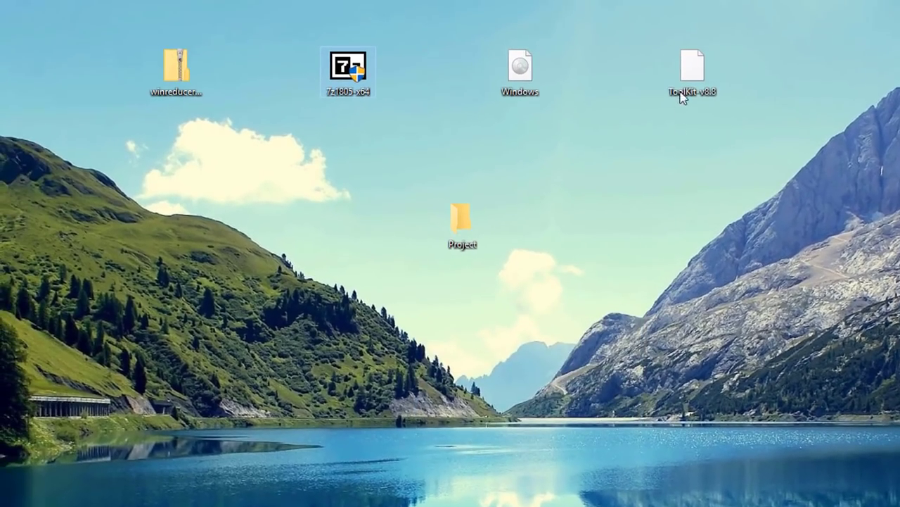
Extract the ToolKit-v8.8 archive with 7-Zip into a ToolKit-v8.8 subfolder of the desktop's Project folder.
{"action": "left_click", "coordinate": [690, 74]}
{"action": "right_click", "coordinate": [690, 74]}
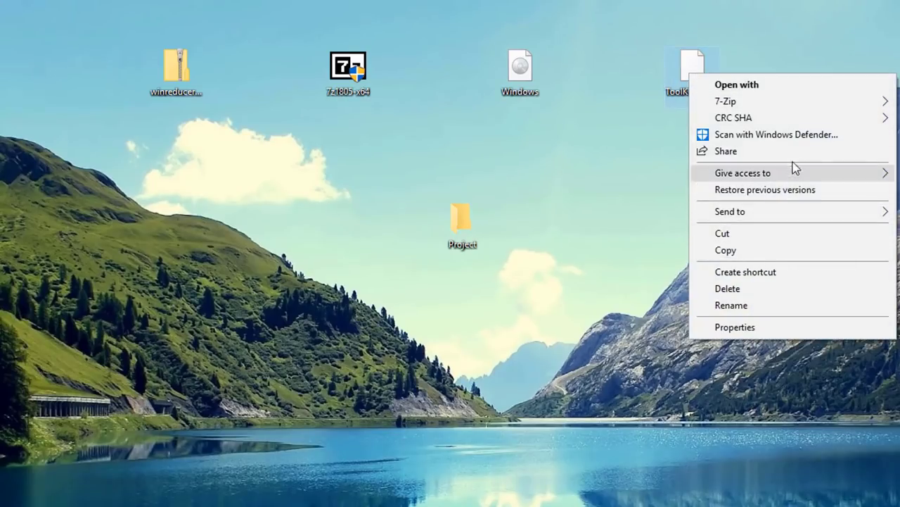
{"action": "mouse_move", "coordinate": [788, 108]}
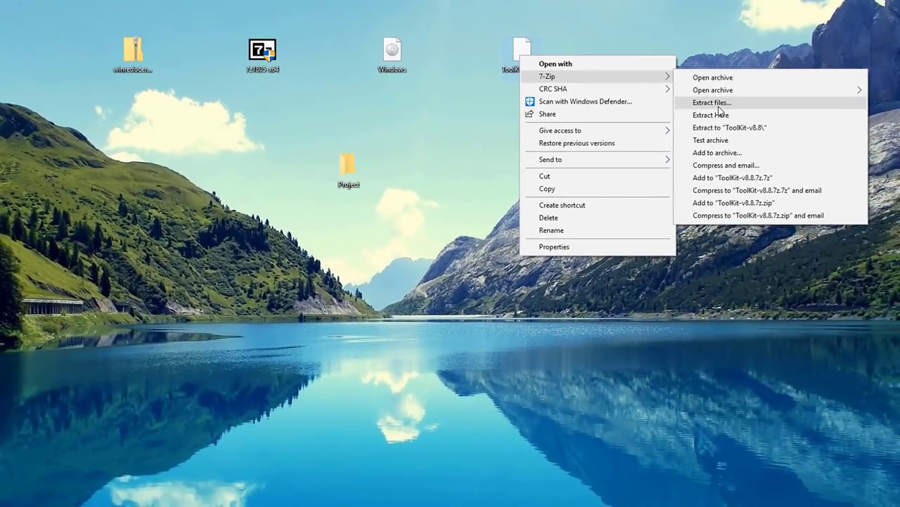
{"action": "left_click", "coordinate": [718, 102]}
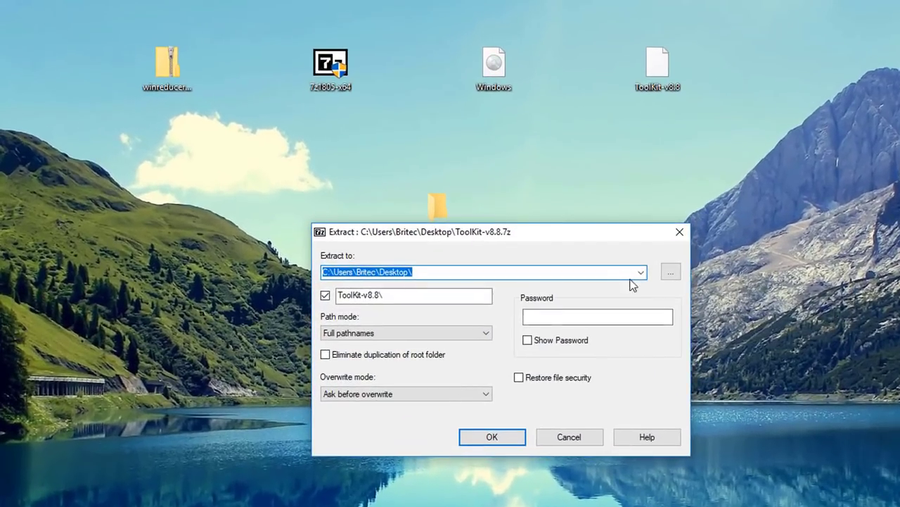
{"action": "left_click", "coordinate": [509, 216]}
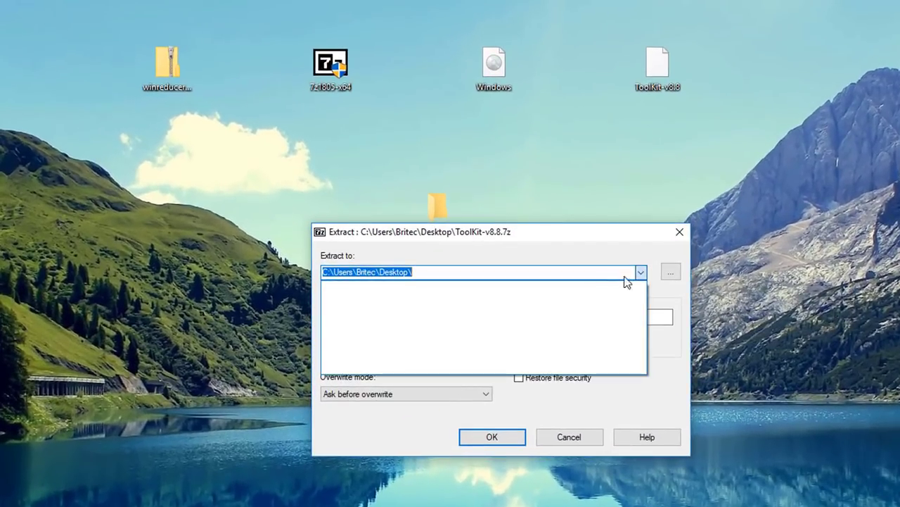
{"action": "left_click", "coordinate": [637, 261]}
{"action": "left_click", "coordinate": [670, 272]}
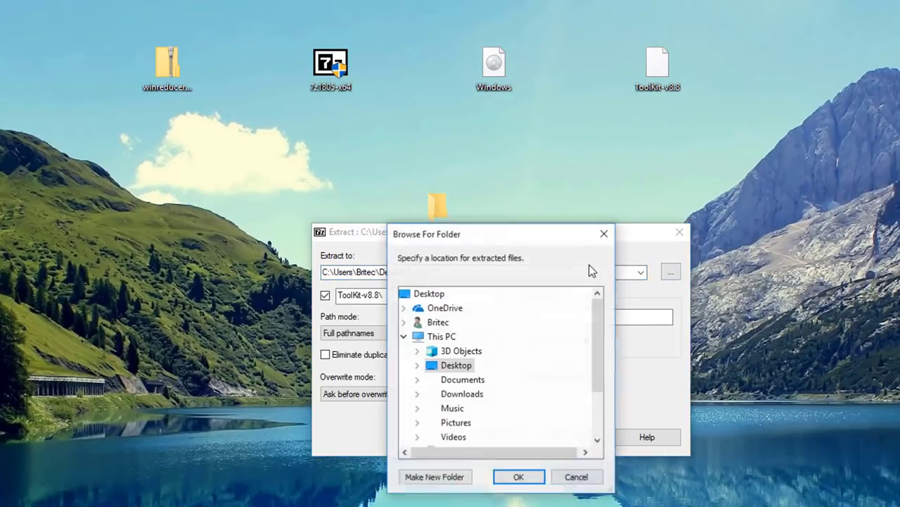
{"action": "left_click", "coordinate": [418, 365]}
{"action": "left_click", "coordinate": [468, 384]}
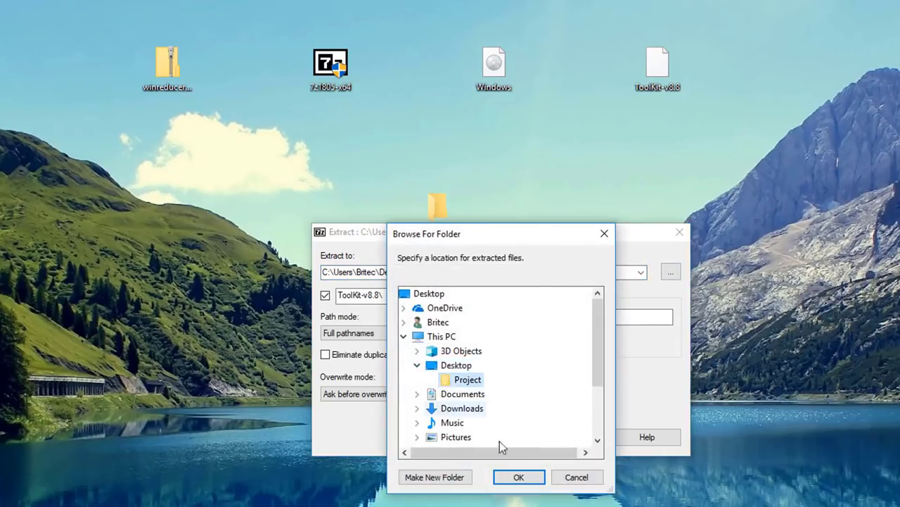
{"action": "left_click", "coordinate": [518, 478]}
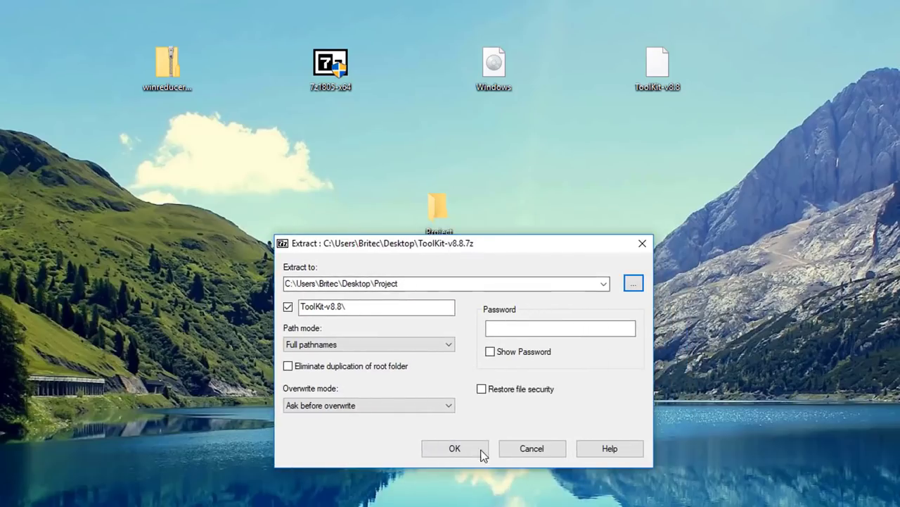
{"action": "left_click", "coordinate": [465, 452]}
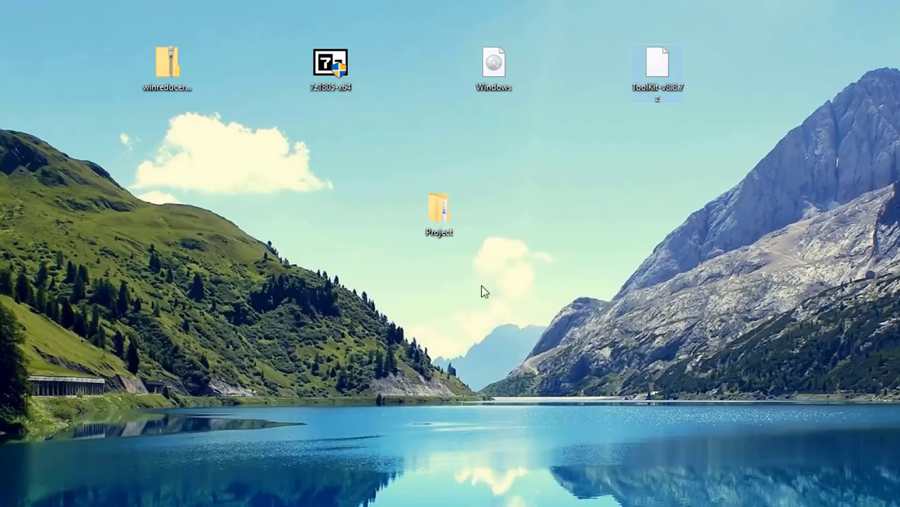
Open the DVD folder inside ToolKit-v8.8 in the Project folder.
{"action": "double_click", "coordinate": [439, 211]}
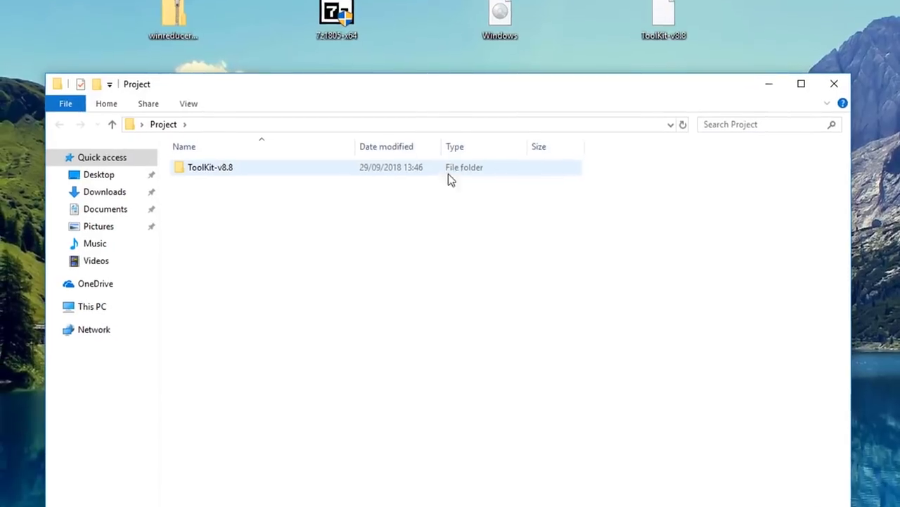
{"action": "double_click", "coordinate": [218, 130]}
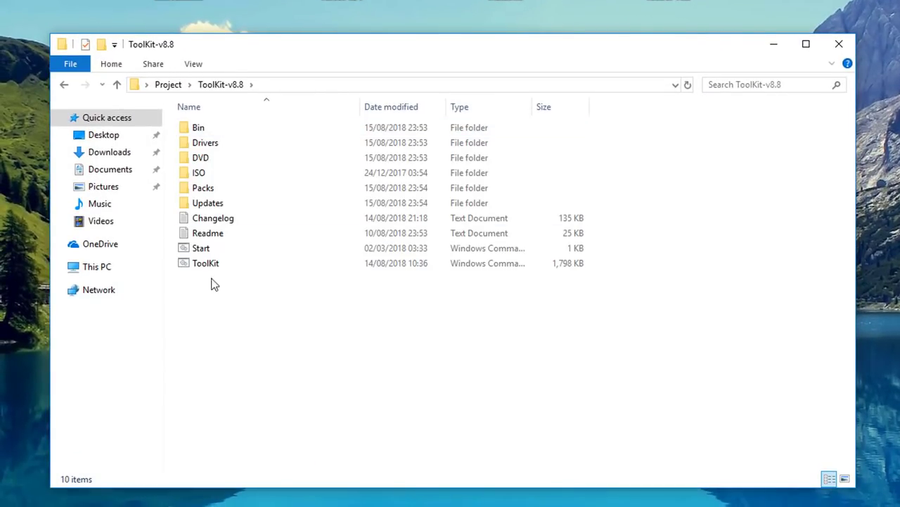
{"action": "double_click", "coordinate": [209, 164]}
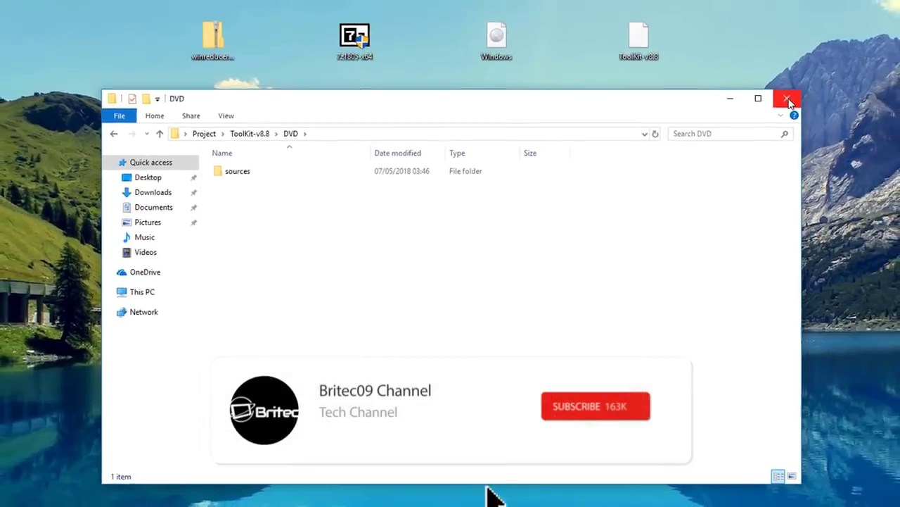
Open the desktop's Windows disc image as an archive in 7-Zip.
{"action": "left_click", "coordinate": [501, 42]}
{"action": "right_click", "coordinate": [502, 42]}
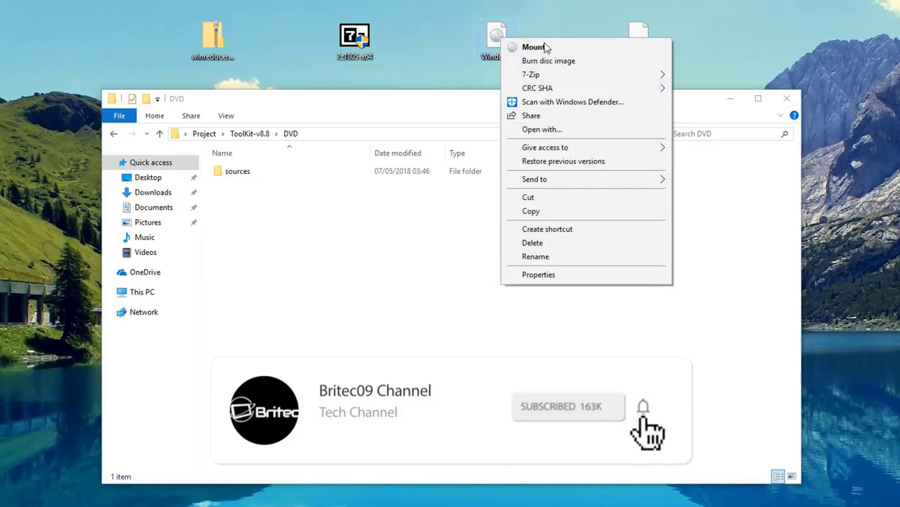
{"action": "mouse_move", "coordinate": [559, 74]}
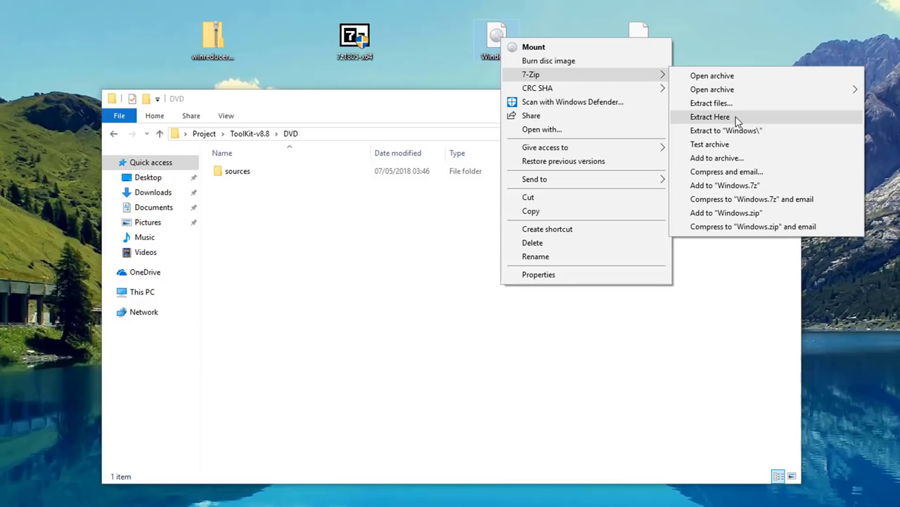
{"action": "left_click", "coordinate": [738, 79]}
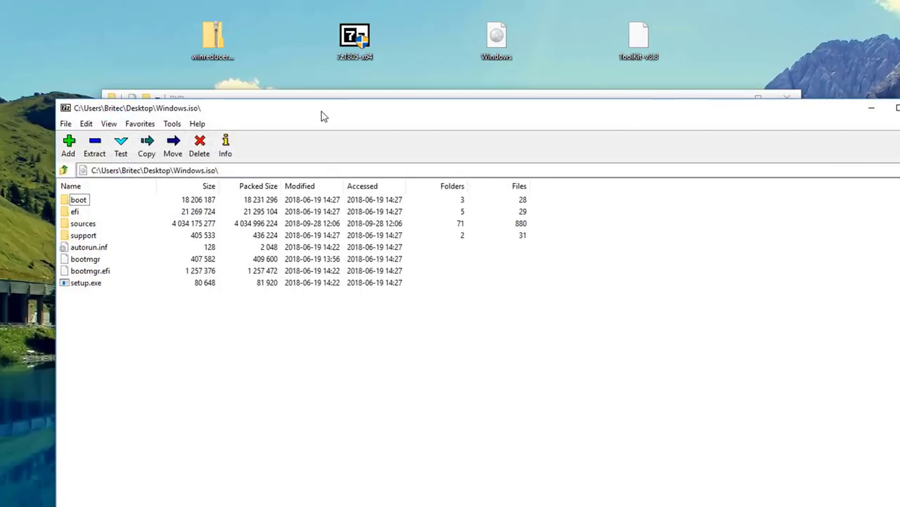
Copy all files and folders from the Windows disc image into the ToolKit's DVD folder and close the archive.
{"action": "left_click_drag", "start_coordinate": [320, 119], "coordinate": [626, 124]}
{"action": "left_click_drag", "start_coordinate": [455, 320], "coordinate": [365, 198]}
{"action": "left_click_drag", "start_coordinate": [389, 255], "coordinate": [253, 266]}
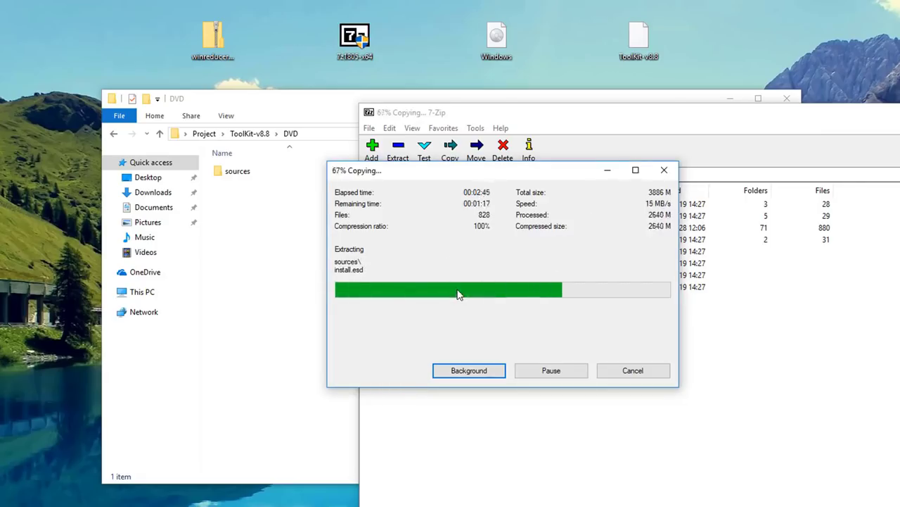
{"action": "left_click", "coordinate": [392, 195]}
{"action": "left_click_drag", "start_coordinate": [876, 134], "coordinate": [685, 130]}
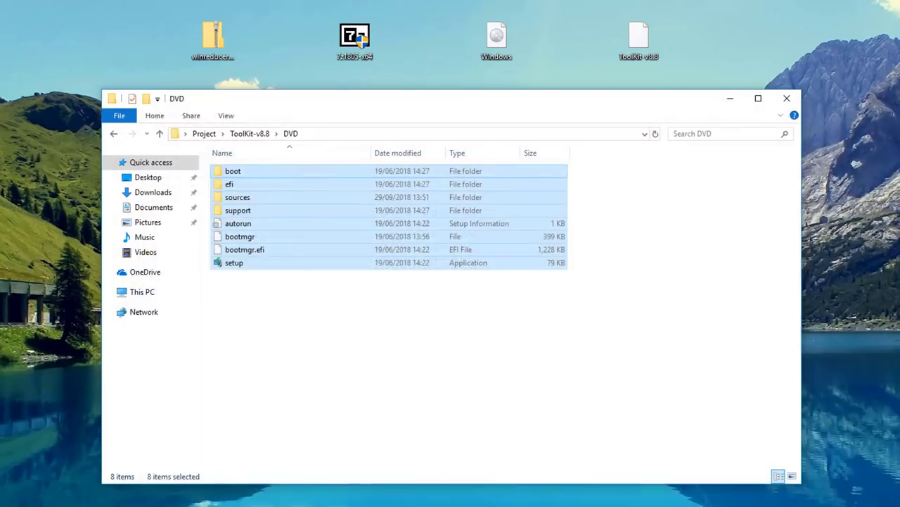
Review the files copied into the DVD folder and go back to the ToolKit-v8.8 folder.
{"action": "left_click", "coordinate": [297, 294]}
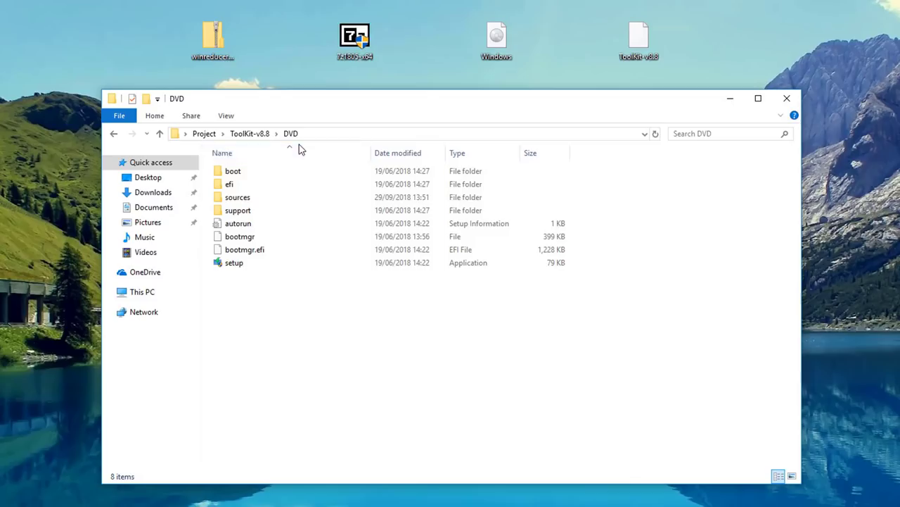
{"action": "left_click", "coordinate": [113, 134]}
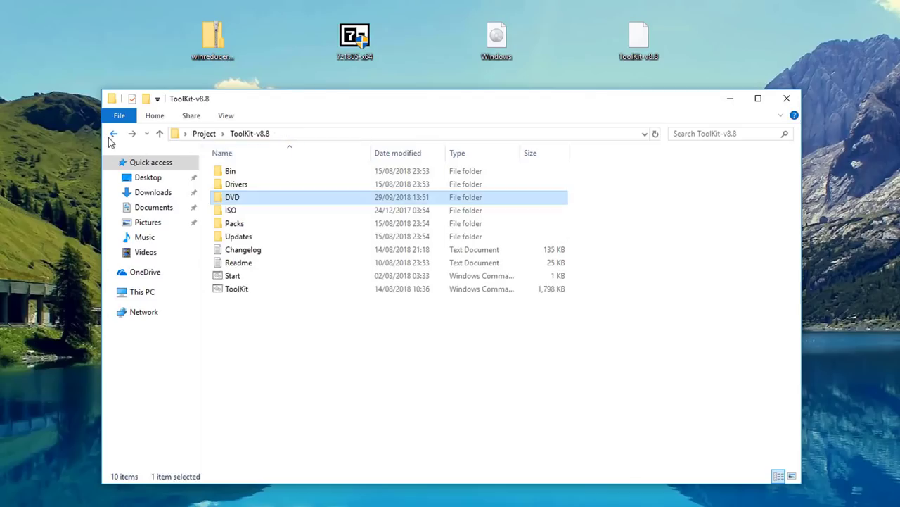
{"action": "double_click", "coordinate": [248, 198]}
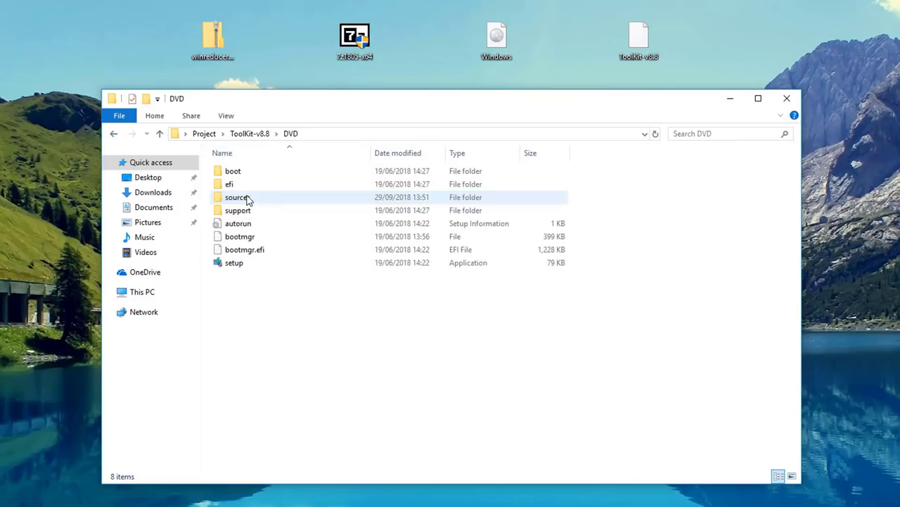
{"action": "left_click", "coordinate": [113, 133]}
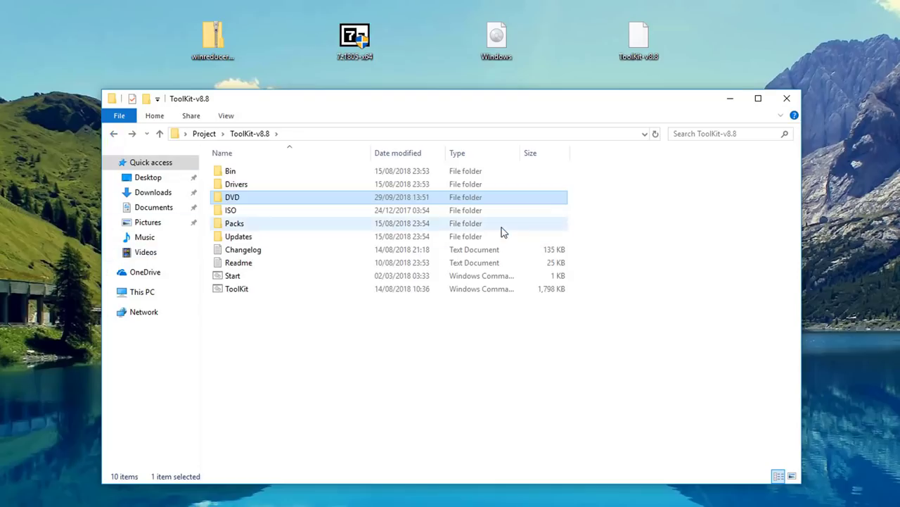
Locate the install.esd file in the DVD folder's sources subfolder, check its type, and close the folder window.
{"action": "double_click", "coordinate": [230, 204]}
{"action": "left_click", "coordinate": [239, 201]}
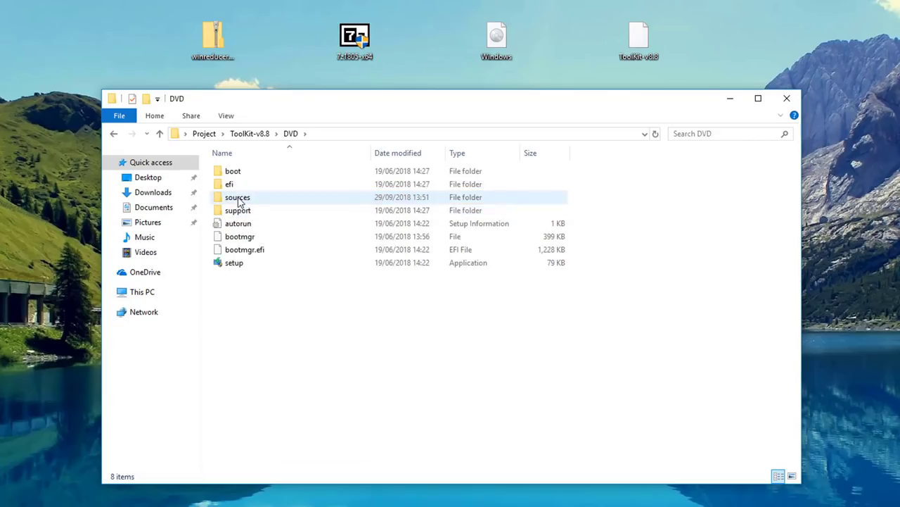
{"action": "double_click", "coordinate": [240, 200]}
{"action": "scroll", "coordinate": [253, 301], "scroll_direction": "down", "scroll_amount": 2}
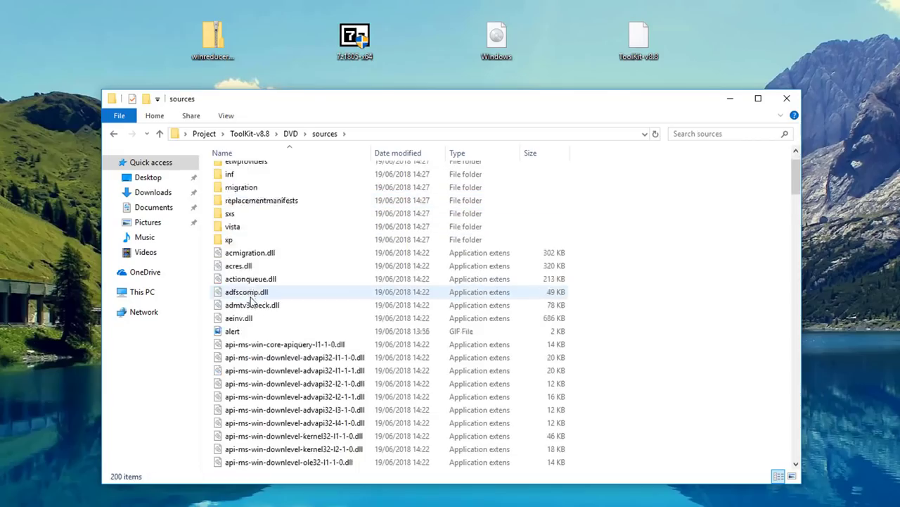
{"action": "scroll", "coordinate": [251, 301], "scroll_direction": "down", "scroll_amount": 3}
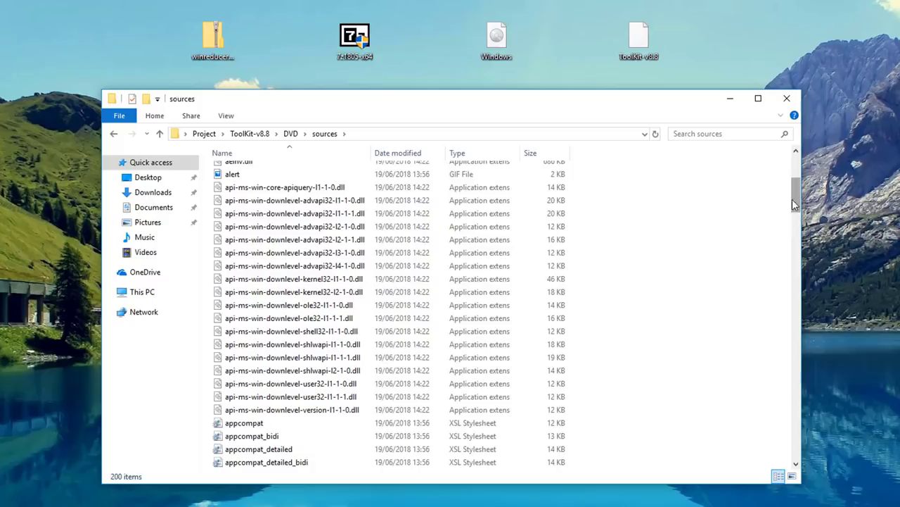
{"action": "left_click_drag", "start_coordinate": [797, 217], "coordinate": [789, 304]}
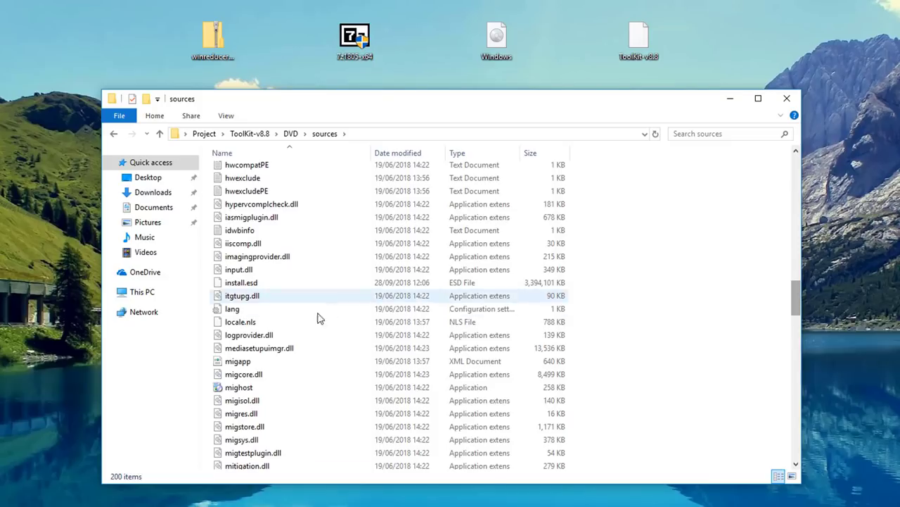
{"action": "left_click", "coordinate": [245, 284]}
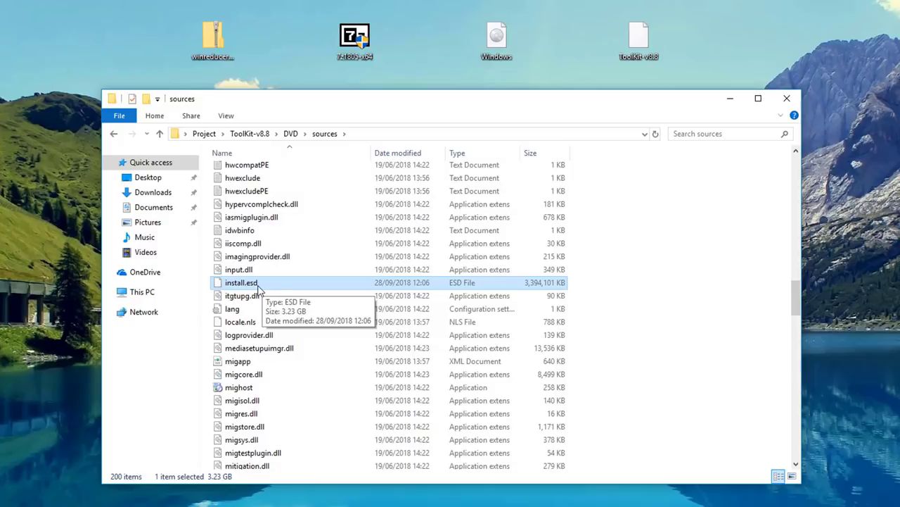
{"action": "left_click", "coordinate": [796, 103]}
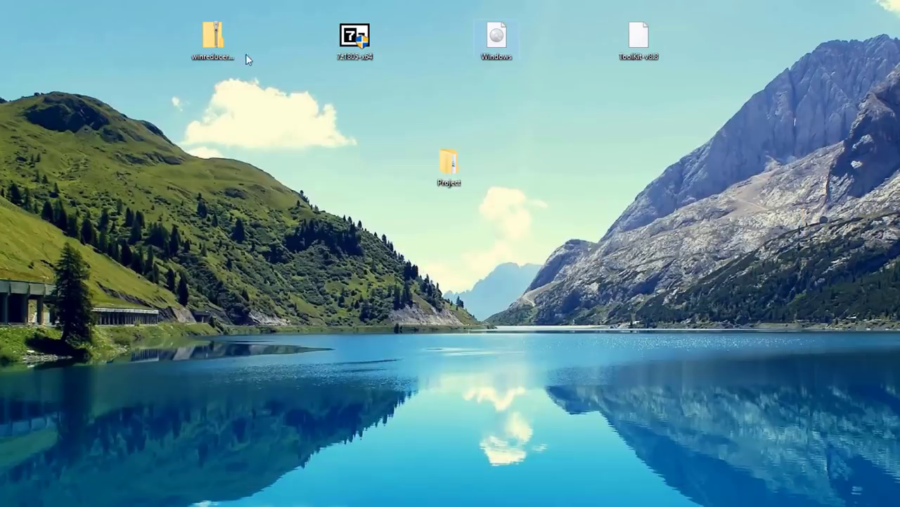
Extract the WinReducerESWimConverter folder from its zip archive to the desktop, close the archive, and place the folder beside the zip.
{"action": "double_click", "coordinate": [211, 39]}
{"action": "left_click_drag", "start_coordinate": [291, 177], "coordinate": [413, 60]}
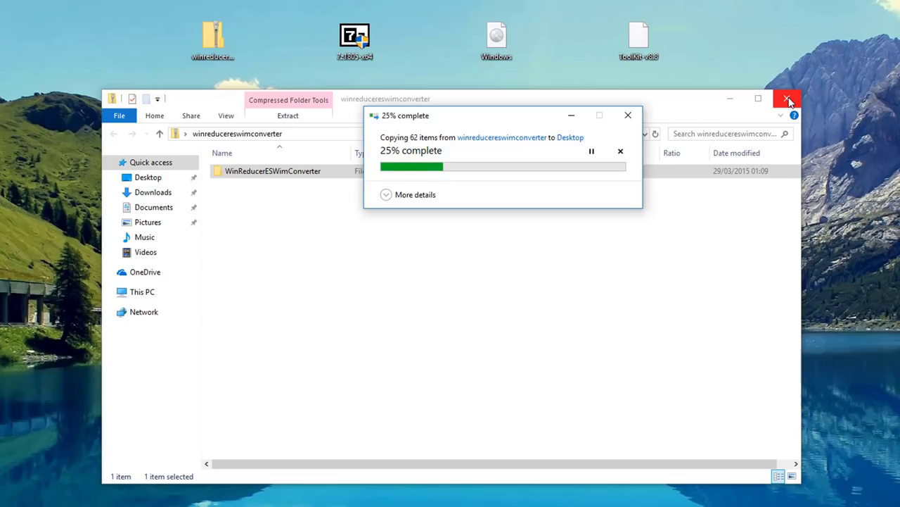
{"action": "left_click_drag", "start_coordinate": [516, 127], "coordinate": [437, 177]}
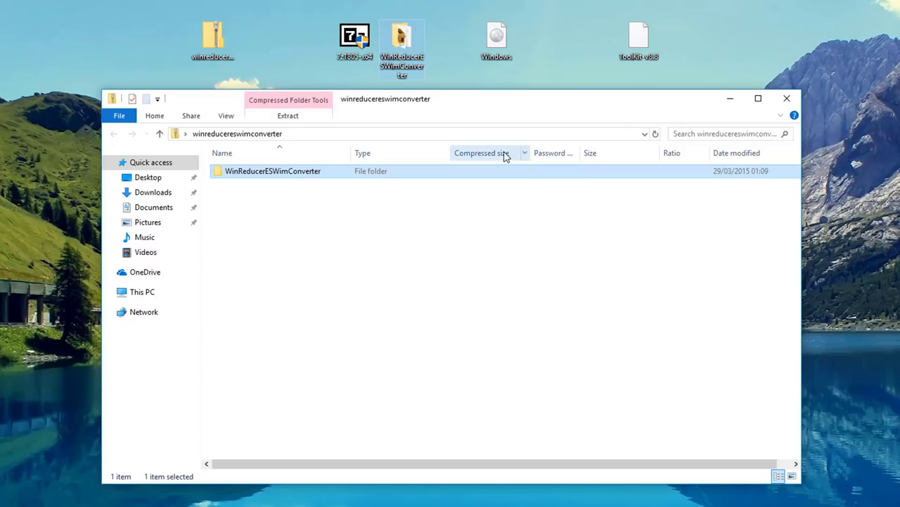
{"action": "left_click", "coordinate": [787, 98]}
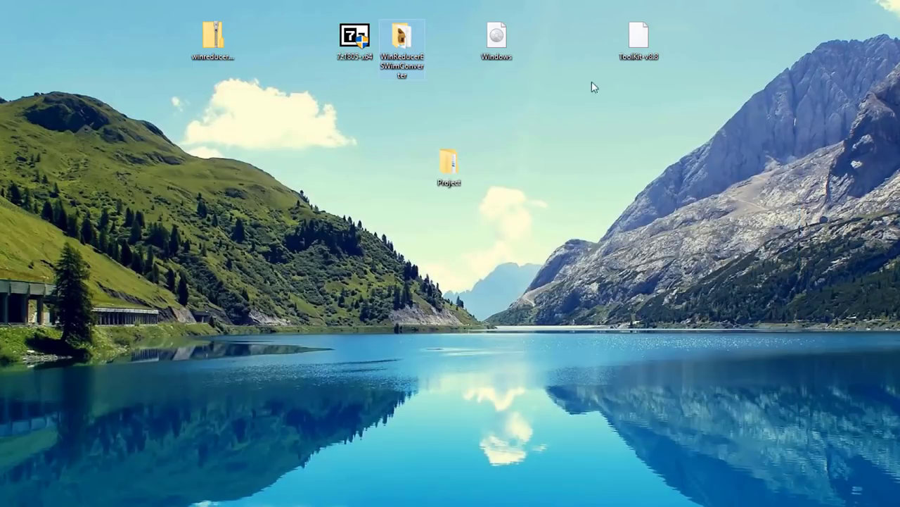
{"action": "left_click_drag", "start_coordinate": [384, 53], "coordinate": [307, 45]}
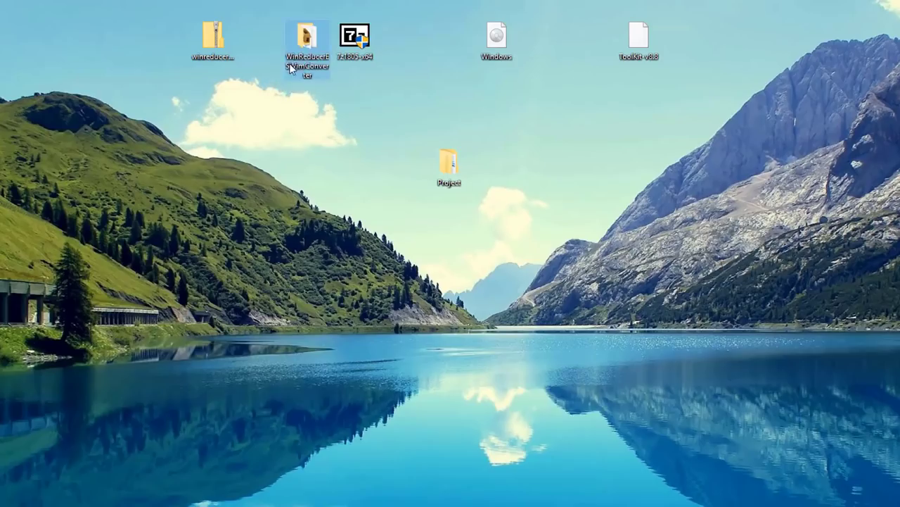
Launch WinReducerESWimConverter from its desktop folder, decline the edition activation, and dismiss the configuration error.
{"action": "double_click", "coordinate": [307, 45]}
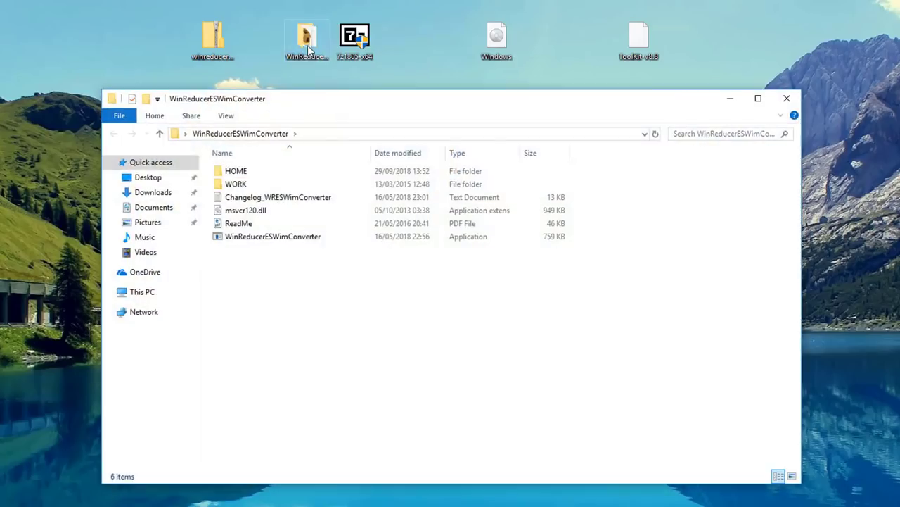
{"action": "left_click", "coordinate": [275, 241]}
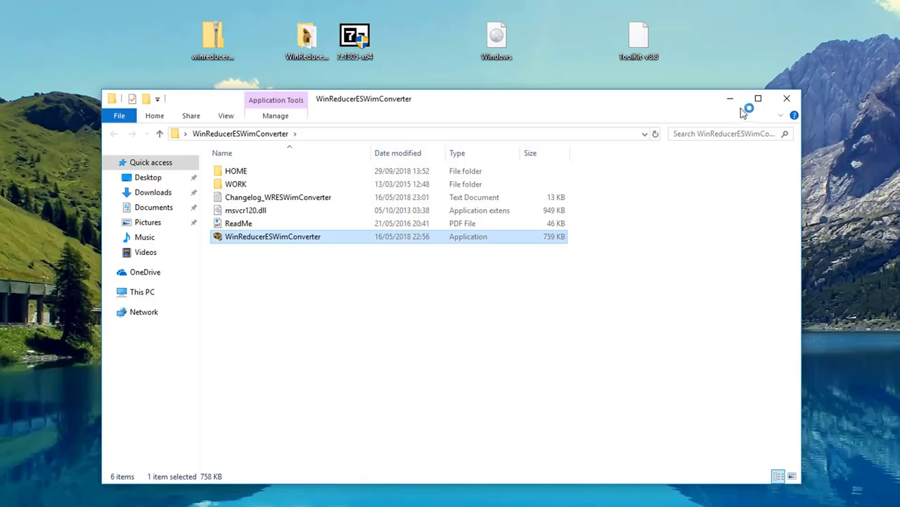
{"action": "left_click", "coordinate": [786, 102]}
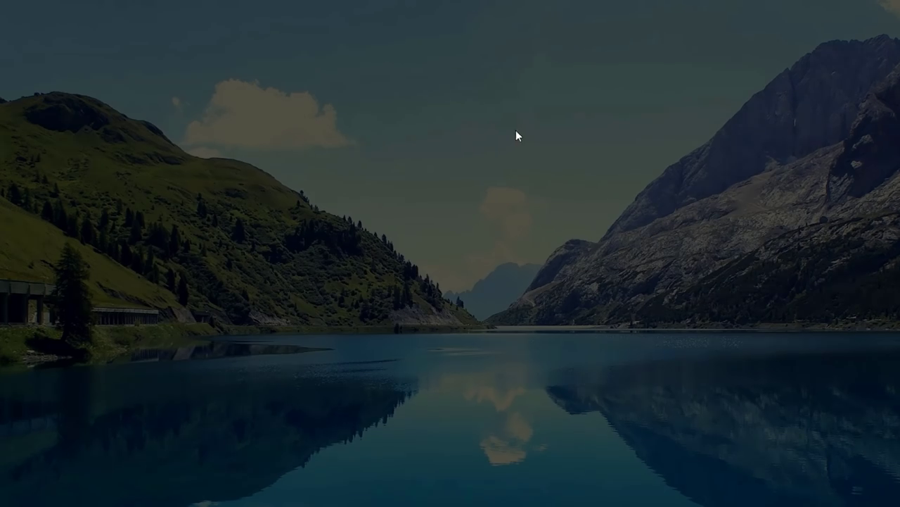
{"action": "left_click", "coordinate": [432, 370]}
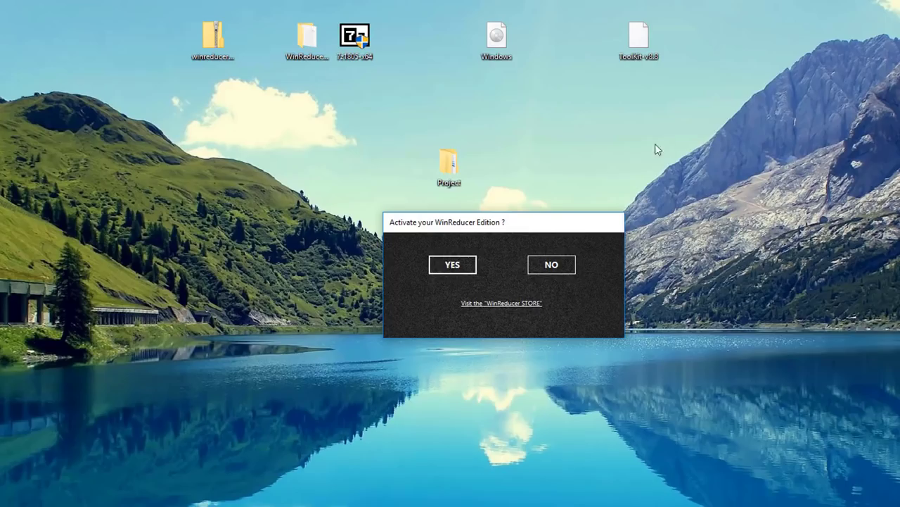
{"action": "left_click", "coordinate": [550, 267]}
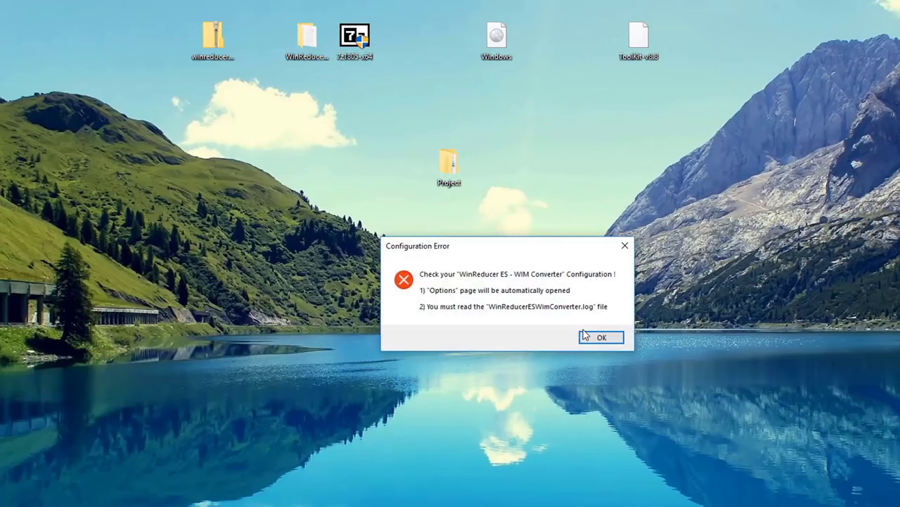
{"action": "left_click", "coordinate": [585, 335]}
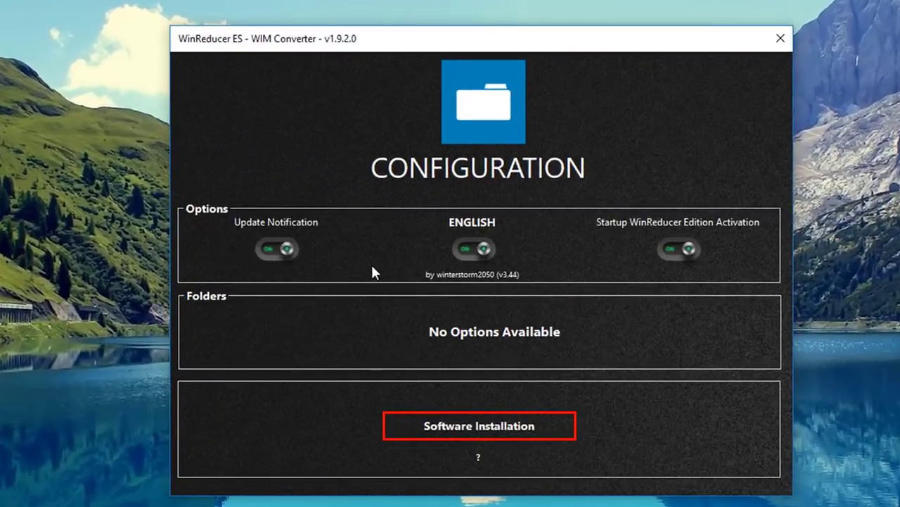
Download the required 7zip, Dism, oscdimg and SetACL software for the converter and decline the edition activation.
{"action": "left_click", "coordinate": [481, 442]}
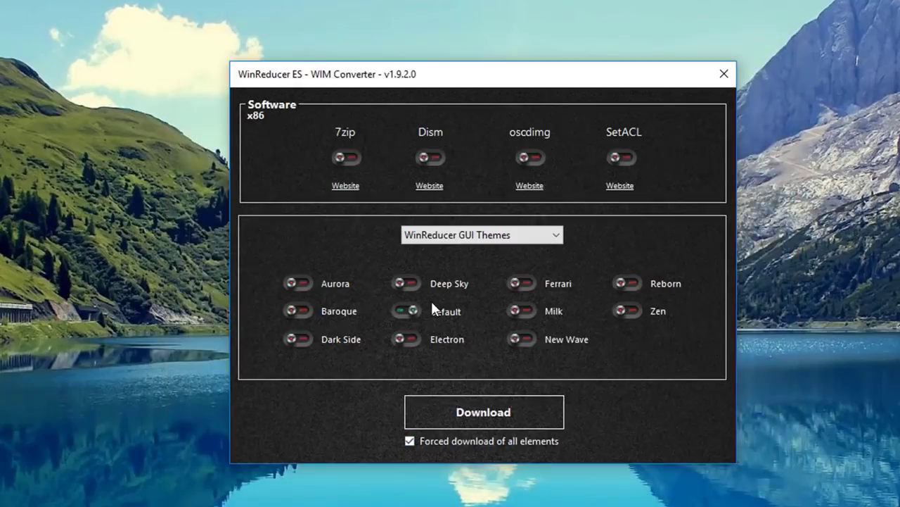
{"action": "left_click", "coordinate": [352, 158]}
{"action": "left_click", "coordinate": [438, 157]}
{"action": "left_click", "coordinate": [539, 164]}
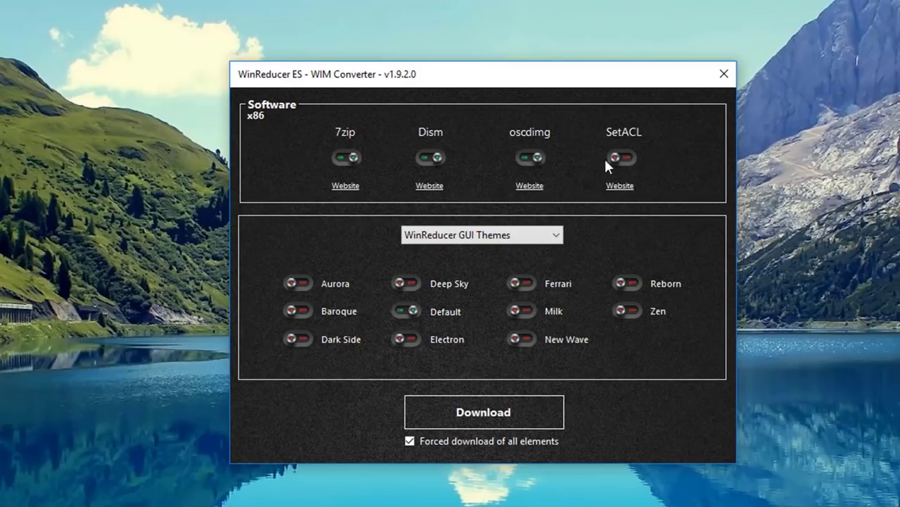
{"action": "left_click", "coordinate": [627, 167]}
{"action": "left_click", "coordinate": [495, 428]}
{"action": "left_click", "coordinate": [494, 428]}
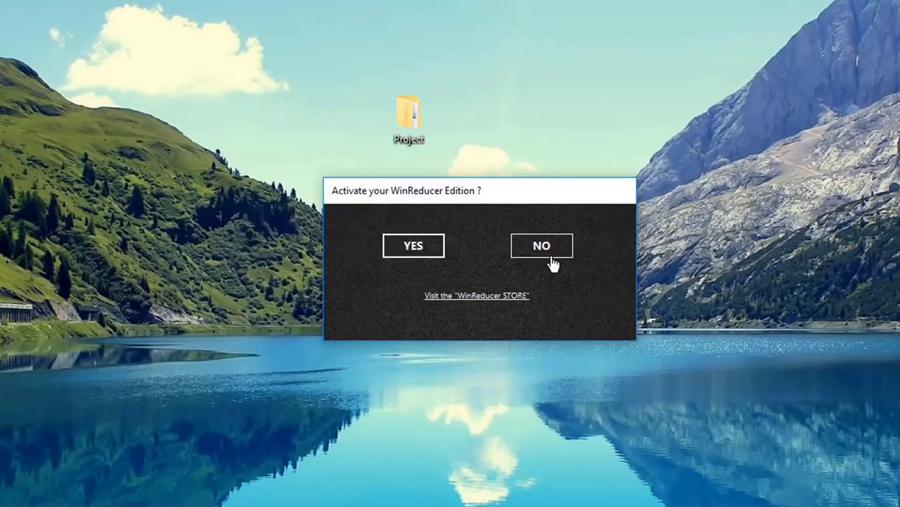
{"action": "left_click", "coordinate": [553, 253]}
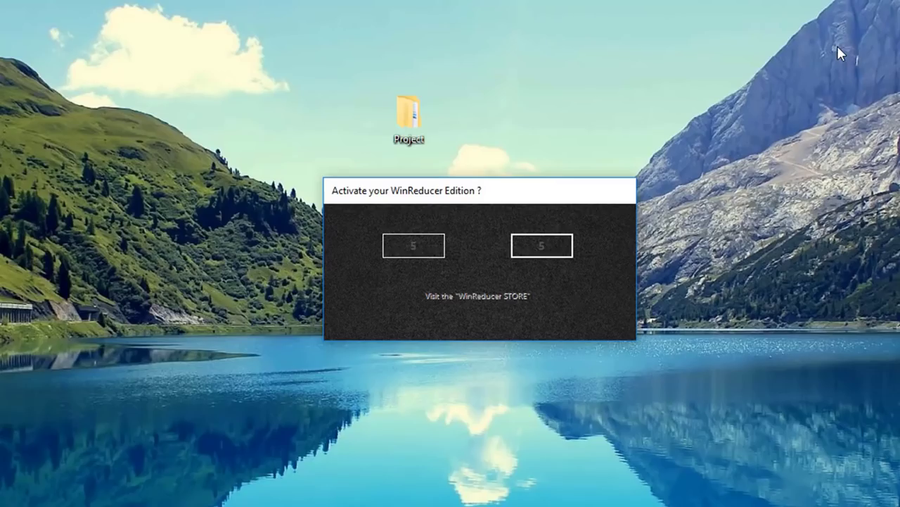
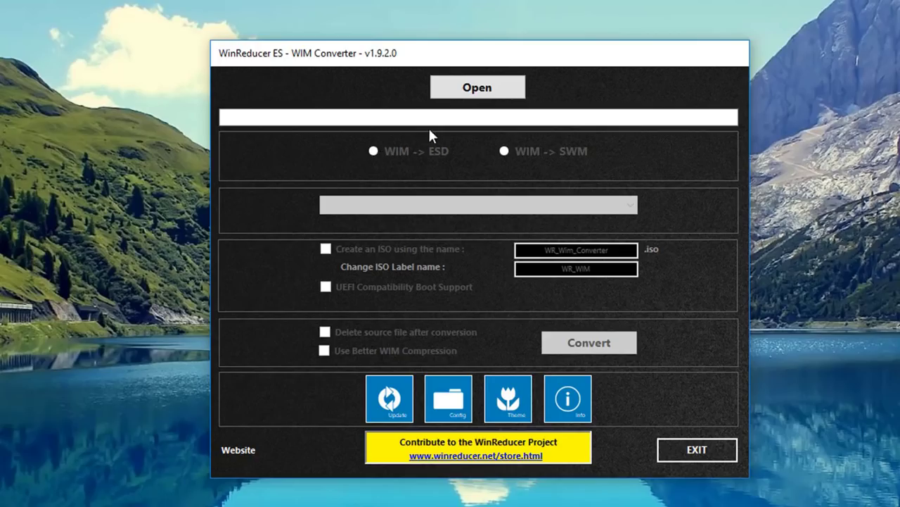
Load install.esd from the desktop's Project\ToolKit-v8.8\DVD\sources folder into the WIM Converter.
{"action": "left_click", "coordinate": [476, 91]}
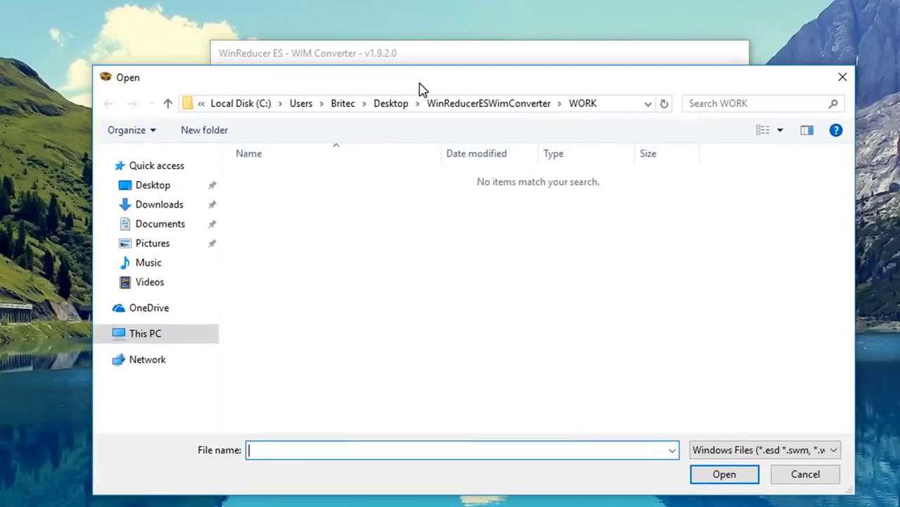
{"action": "left_click_drag", "start_coordinate": [420, 88], "coordinate": [443, 77]}
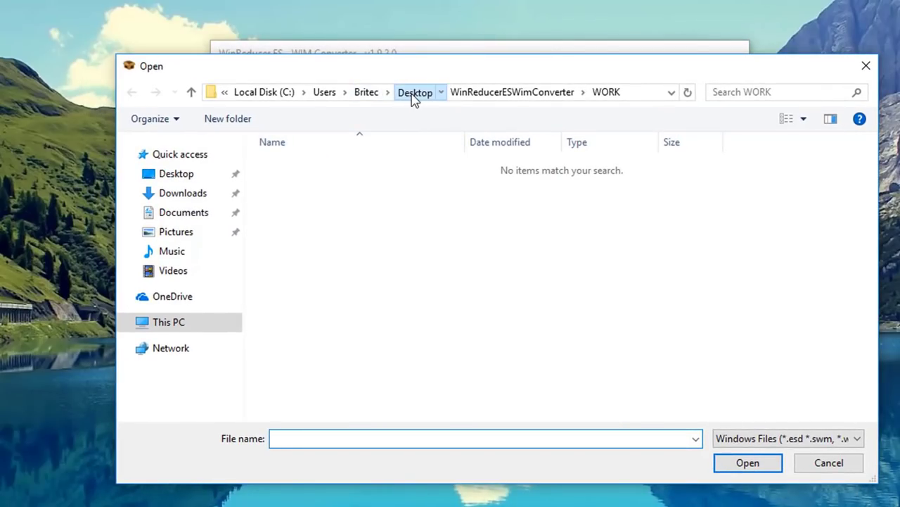
{"action": "left_click", "coordinate": [414, 98]}
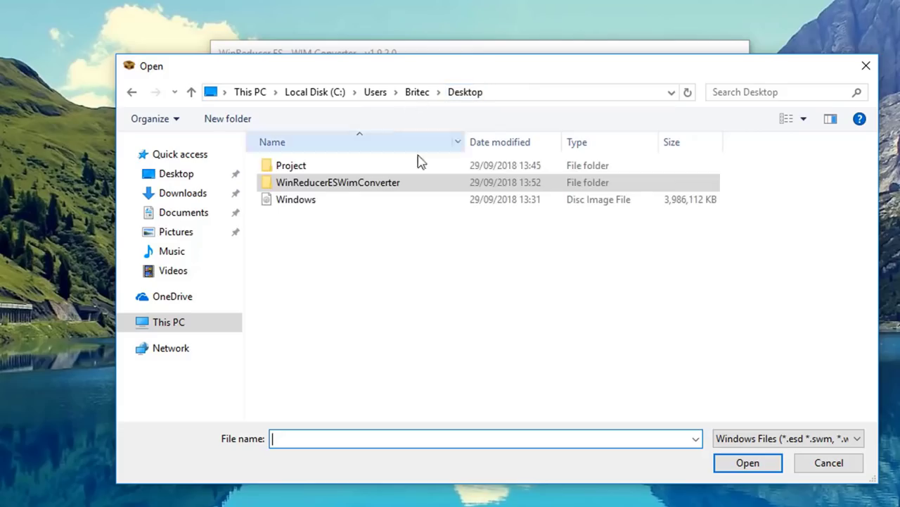
{"action": "double_click", "coordinate": [303, 169]}
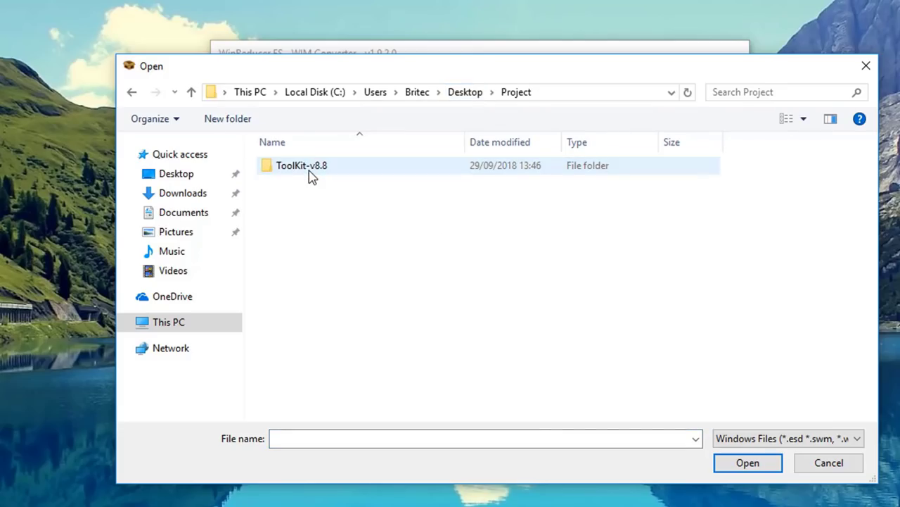
{"action": "double_click", "coordinate": [309, 174]}
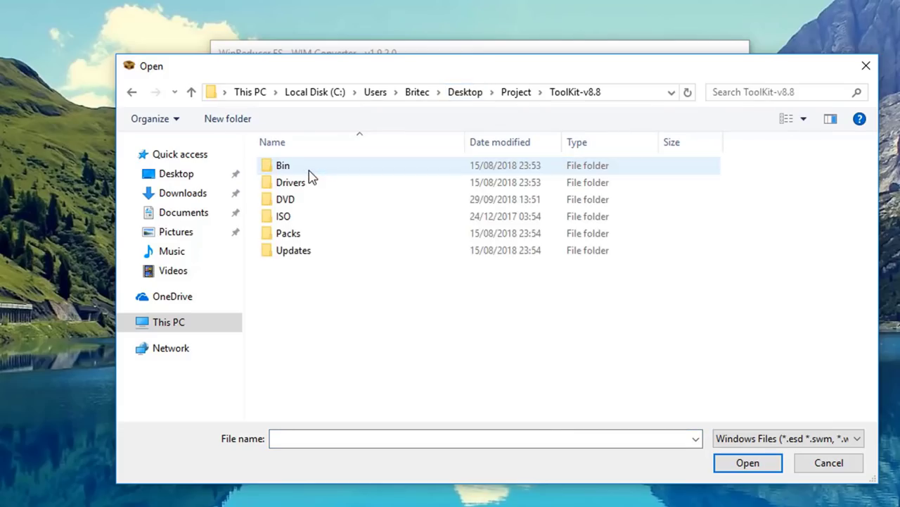
{"action": "left_click", "coordinate": [299, 202]}
{"action": "double_click", "coordinate": [299, 202]}
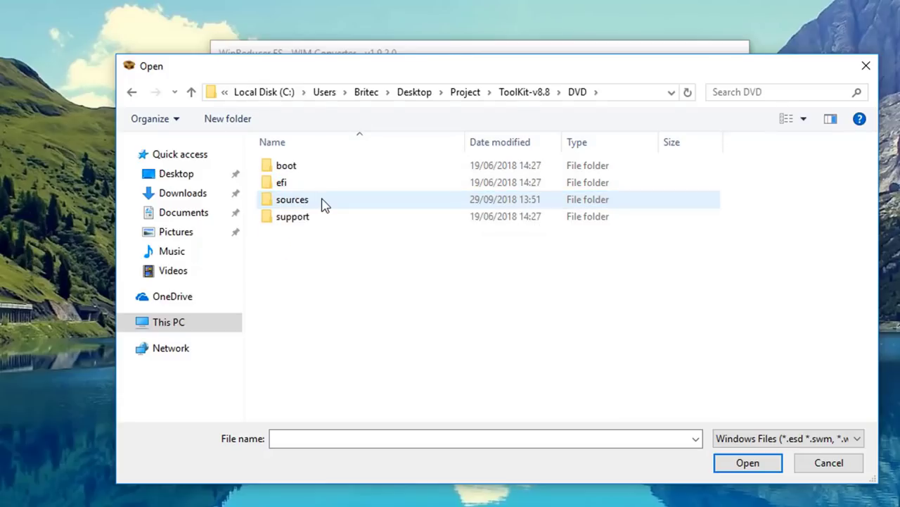
{"action": "double_click", "coordinate": [324, 205]}
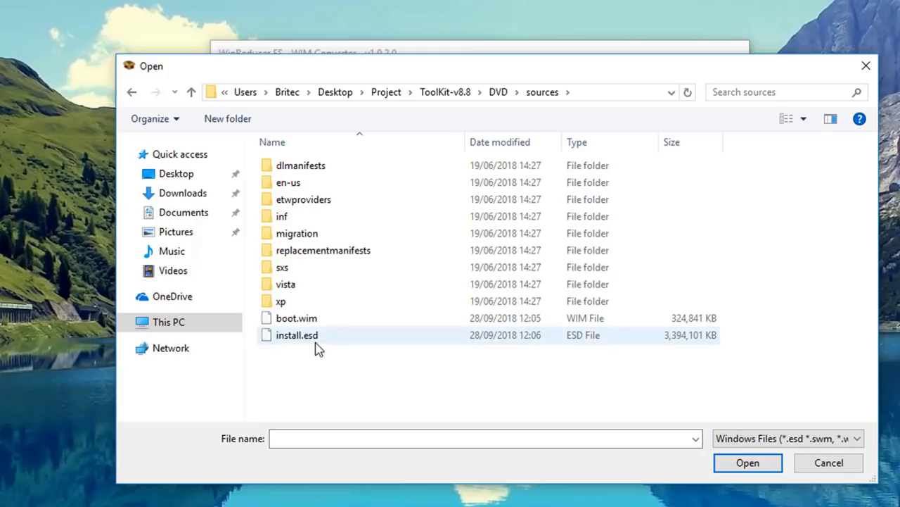
{"action": "left_click", "coordinate": [317, 345]}
{"action": "left_click", "coordinate": [746, 471]}
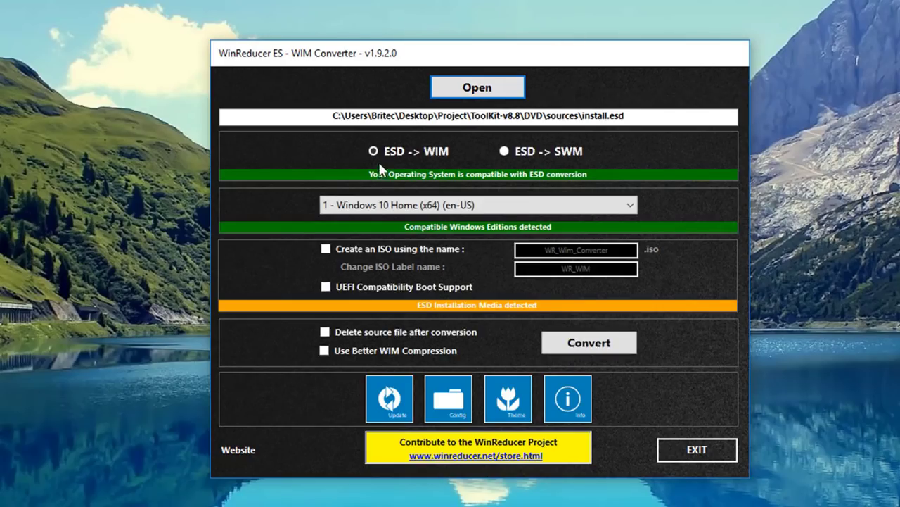
Convert install.esd with the ESD -> WIM option, deleting the source file after conversion, and acknowledge completion.
{"action": "left_click", "coordinate": [422, 159]}
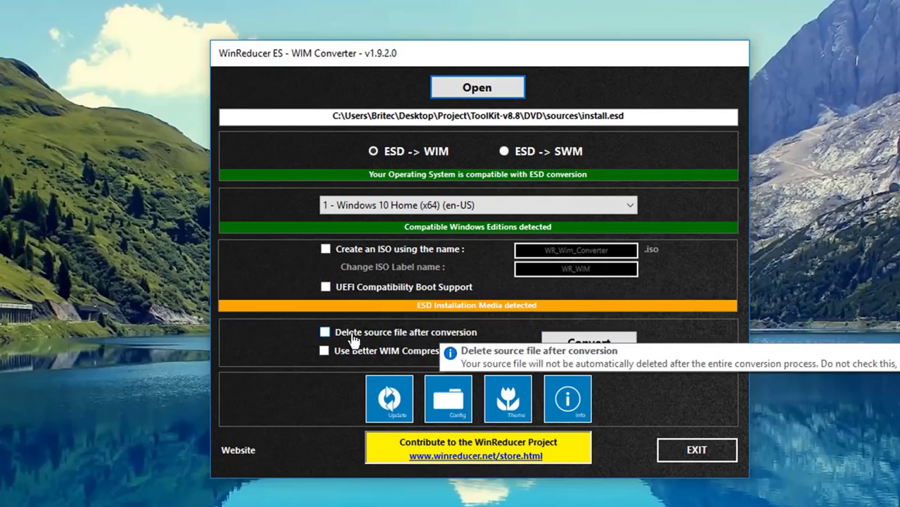
{"action": "left_click", "coordinate": [327, 336]}
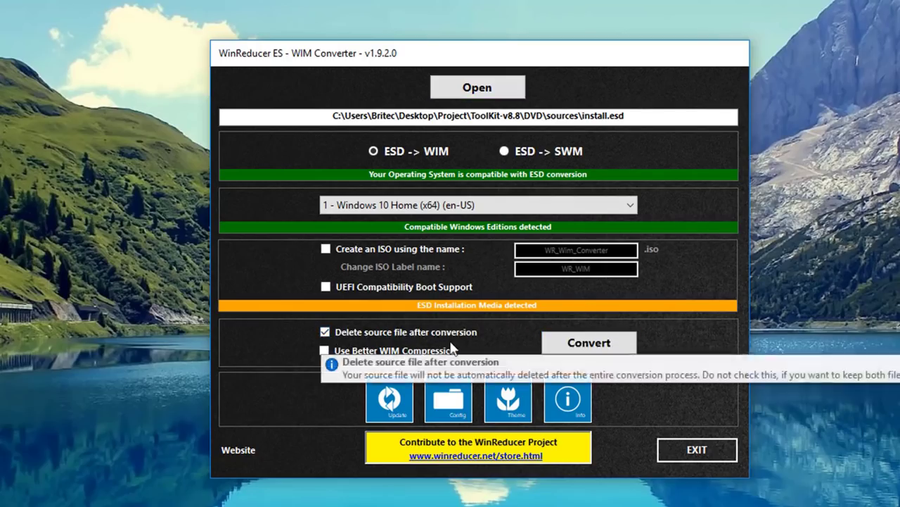
{"action": "left_click", "coordinate": [591, 349]}
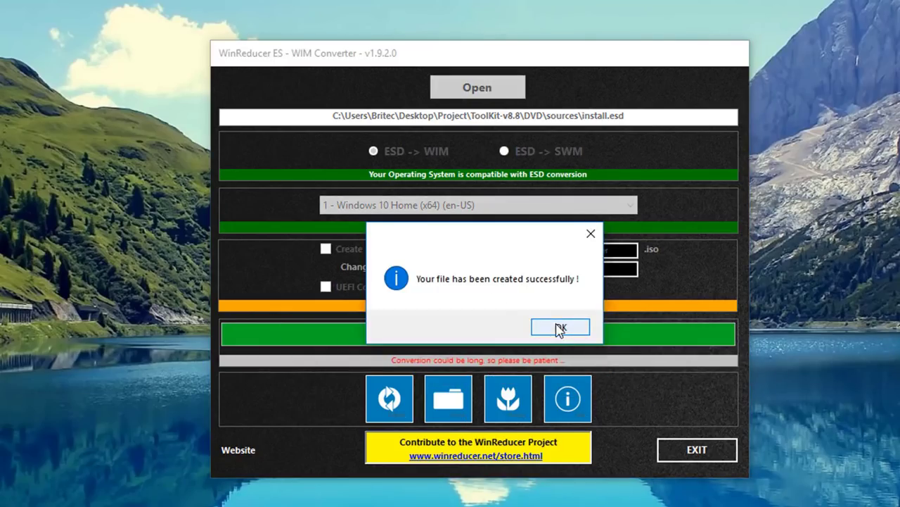
{"action": "left_click", "coordinate": [558, 327]}
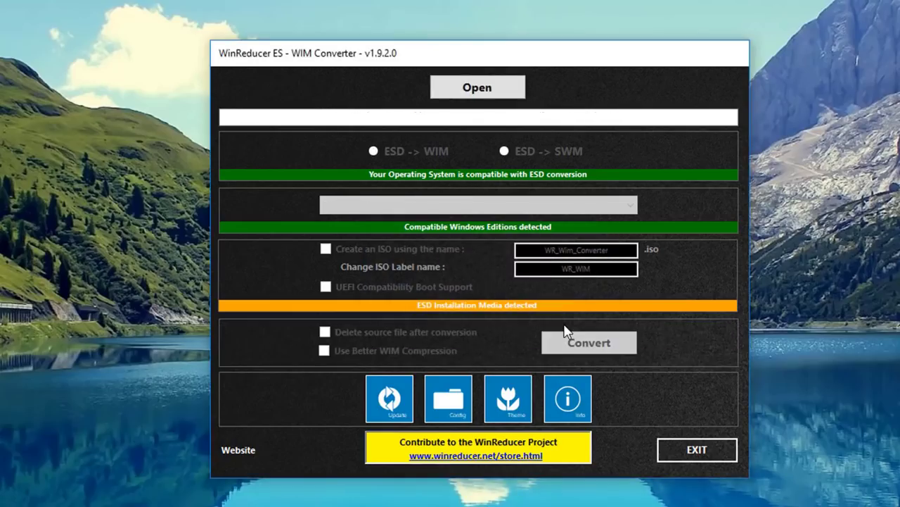
Exit the WIM Converter and decline the edition activation.
{"action": "left_click", "coordinate": [703, 454]}
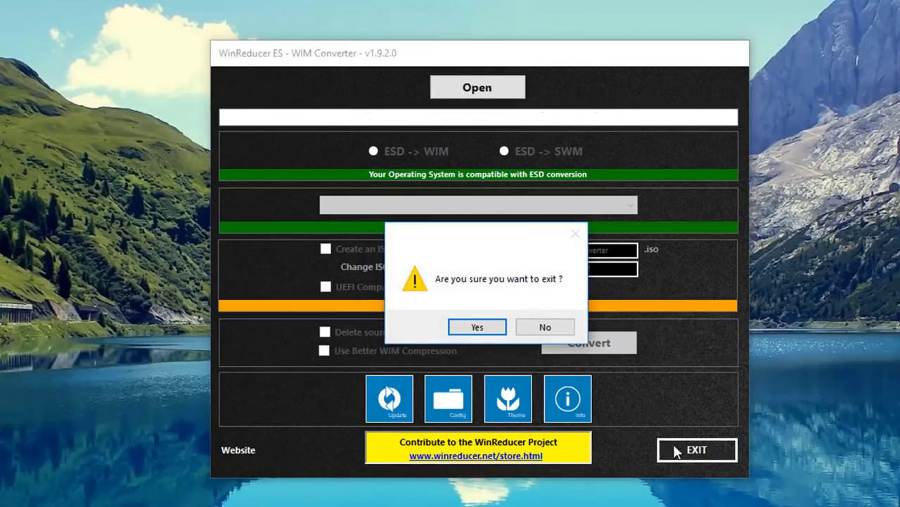
{"action": "left_click", "coordinate": [481, 330]}
{"action": "left_click", "coordinate": [480, 330]}
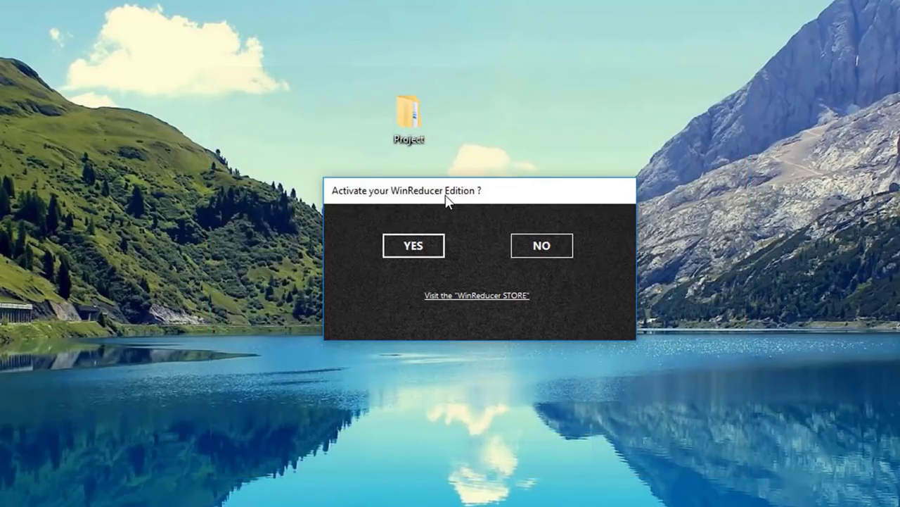
{"action": "left_click", "coordinate": [572, 247]}
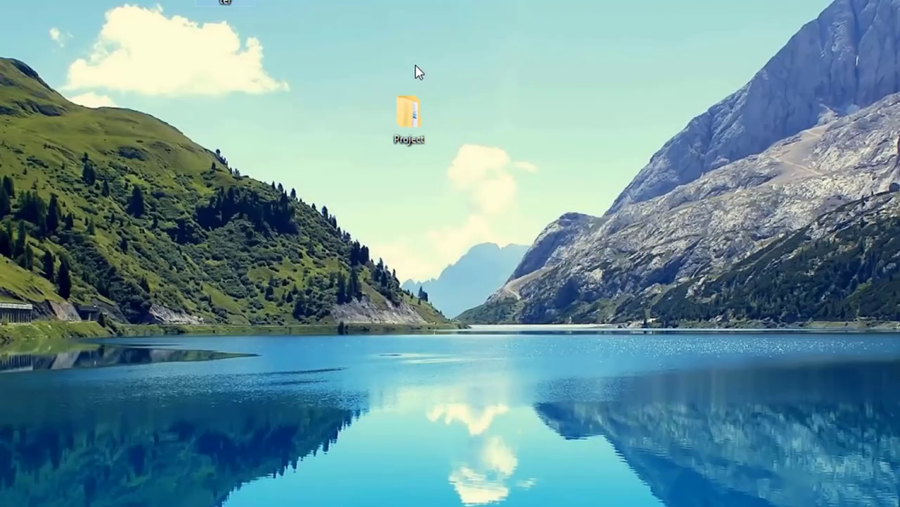
Check the Project\ToolKit-v8.8\DVD\sources folder for the converted install.wim file, and close the folder.
{"action": "left_click", "coordinate": [410, 134]}
{"action": "double_click", "coordinate": [417, 134]}
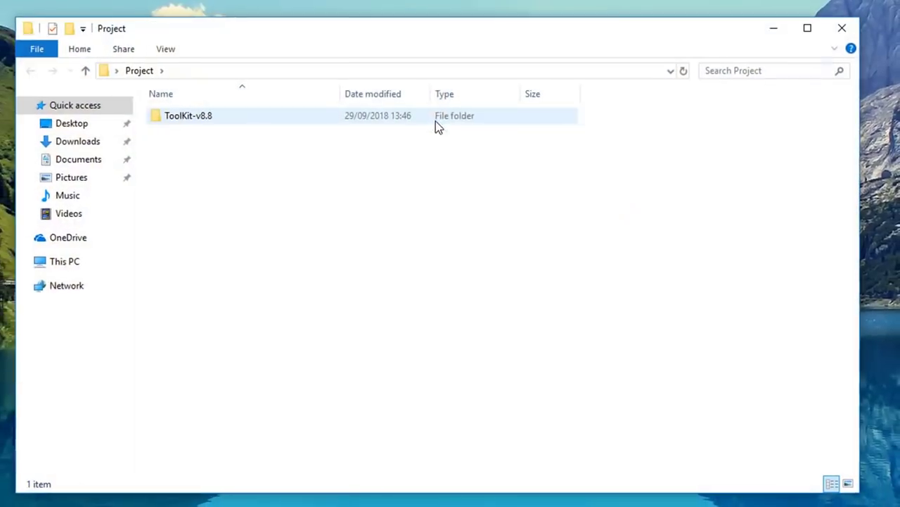
{"action": "double_click", "coordinate": [222, 116]}
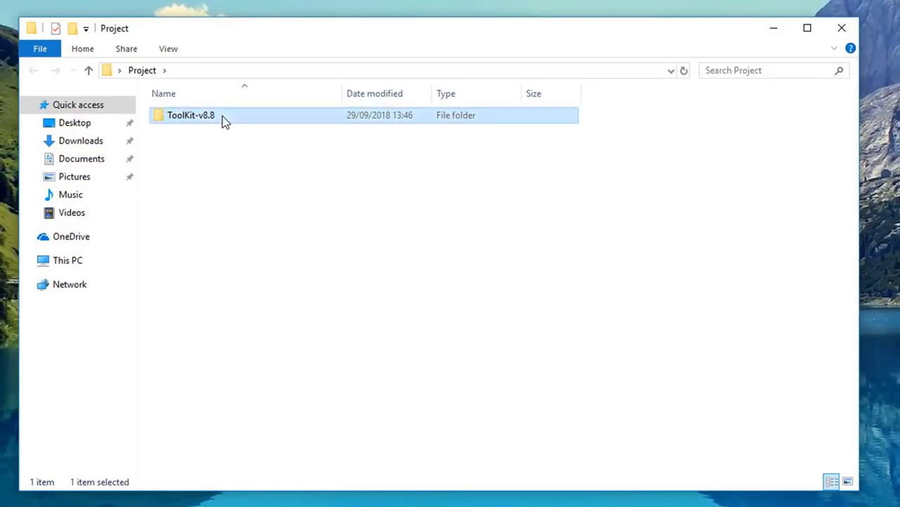
{"action": "double_click", "coordinate": [209, 145]}
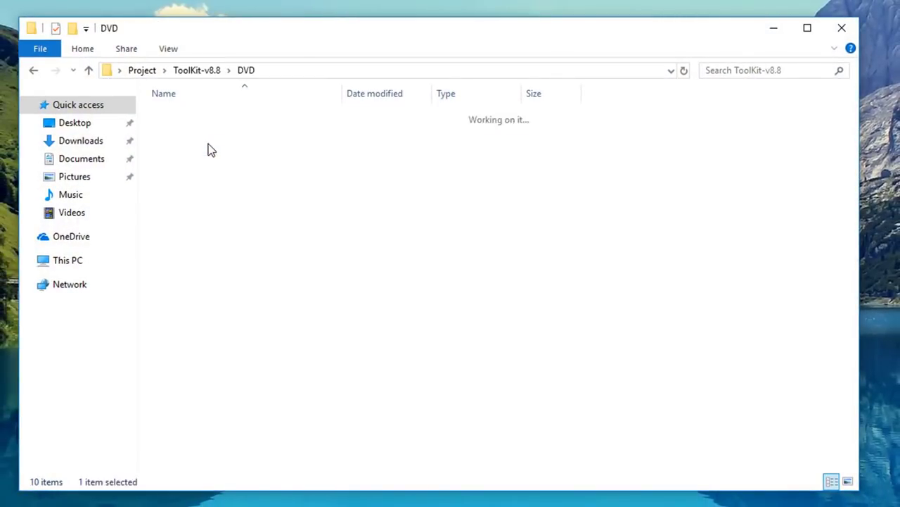
{"action": "double_click", "coordinate": [208, 147]}
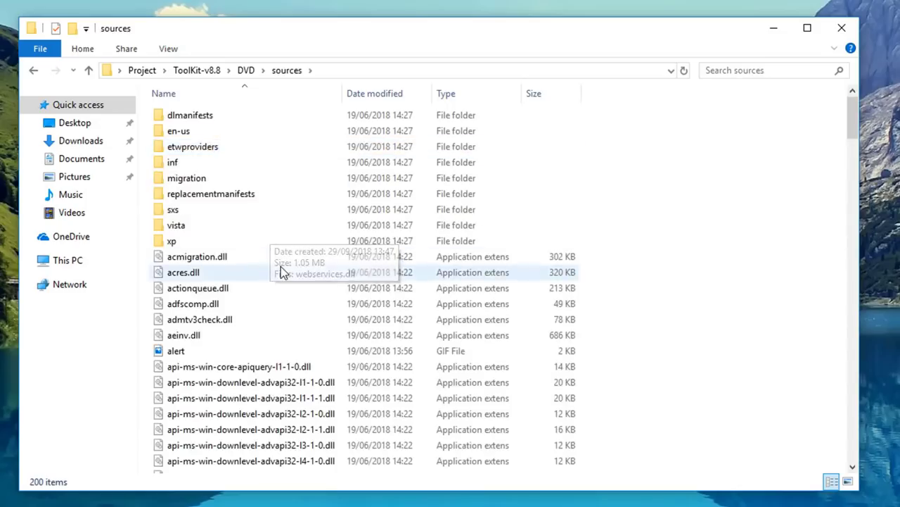
{"action": "scroll", "coordinate": [281, 271], "scroll_direction": "down", "scroll_amount": 6}
{"action": "scroll", "coordinate": [281, 276], "scroll_direction": "down", "scroll_amount": 6}
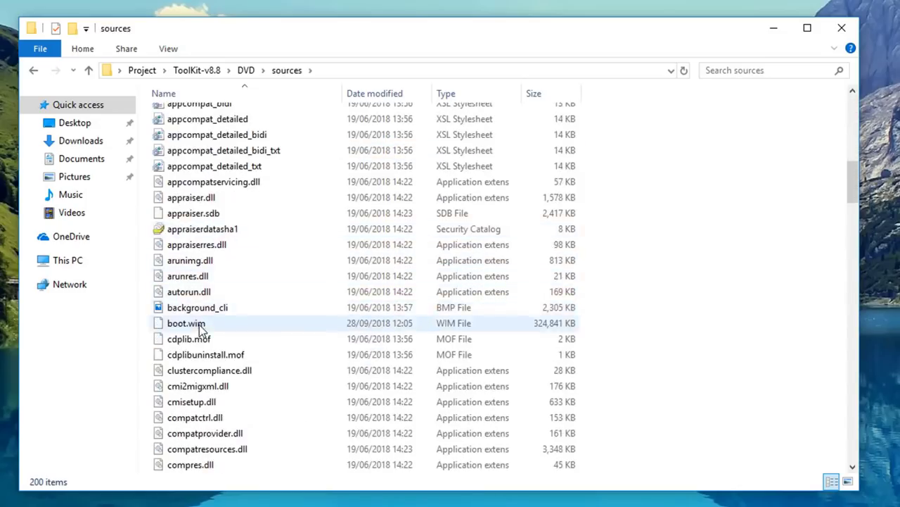
{"action": "scroll", "coordinate": [196, 329], "scroll_direction": "down", "scroll_amount": 15}
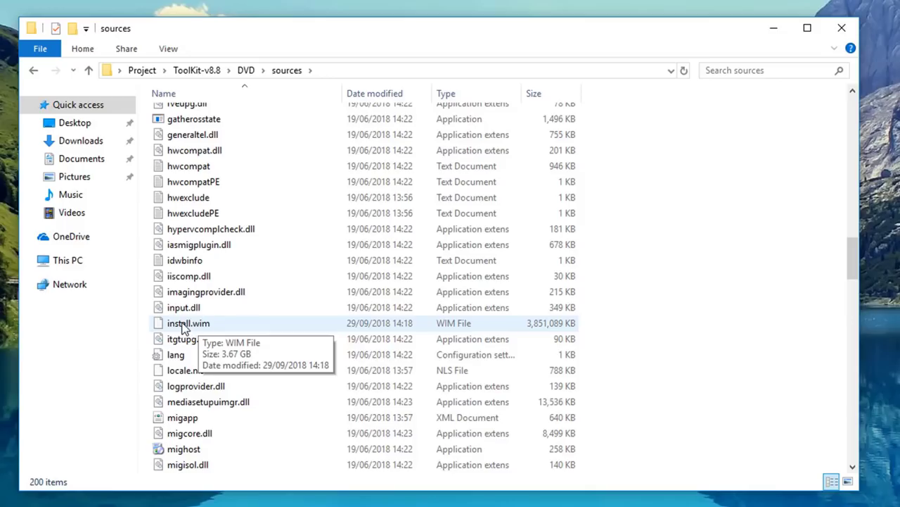
{"action": "left_click", "coordinate": [841, 29]}
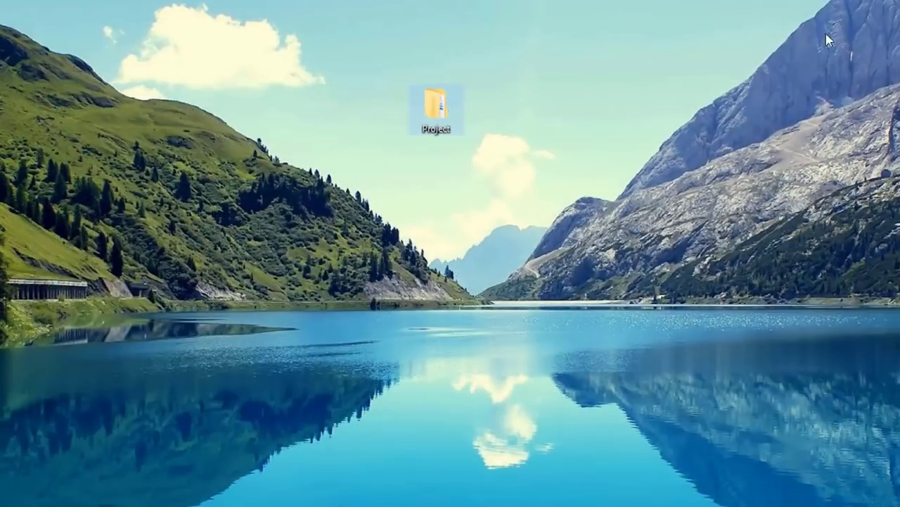
Launch the Start script from Project\ToolKit-v8.8 with elevated permission, accept the MSMG ToolKit licence agreement, and continue past the startup check.
{"action": "double_click", "coordinate": [441, 112]}
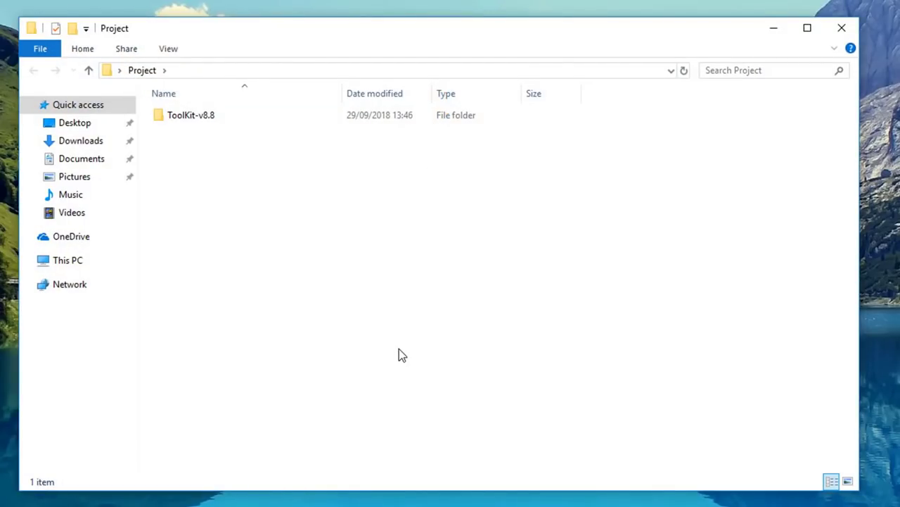
{"action": "double_click", "coordinate": [220, 117]}
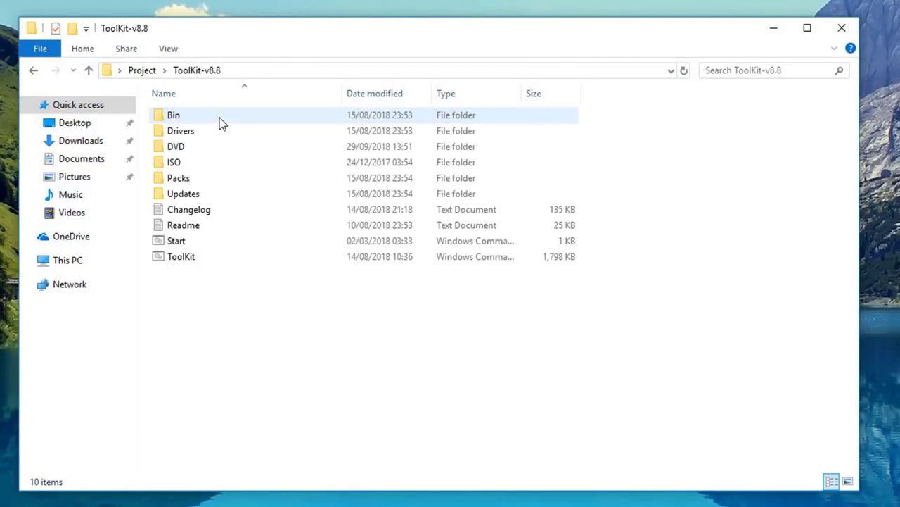
{"action": "double_click", "coordinate": [196, 246]}
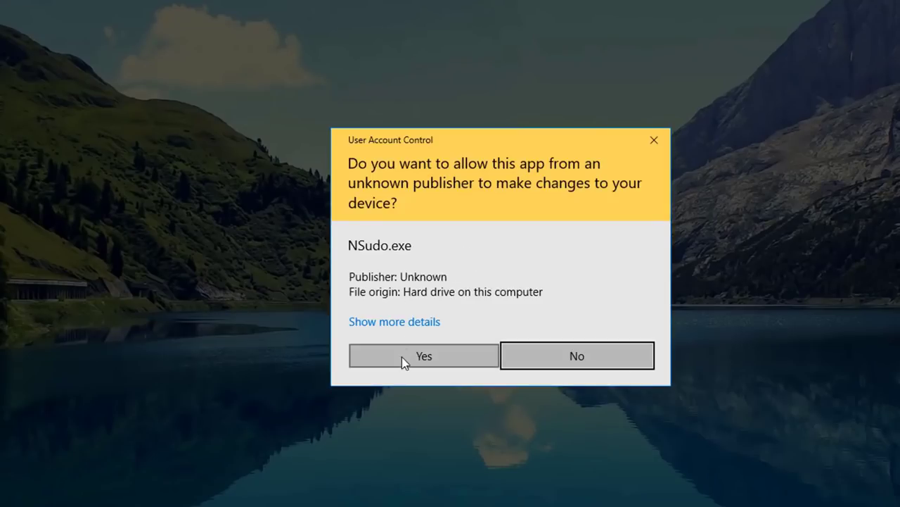
{"action": "left_click", "coordinate": [402, 357]}
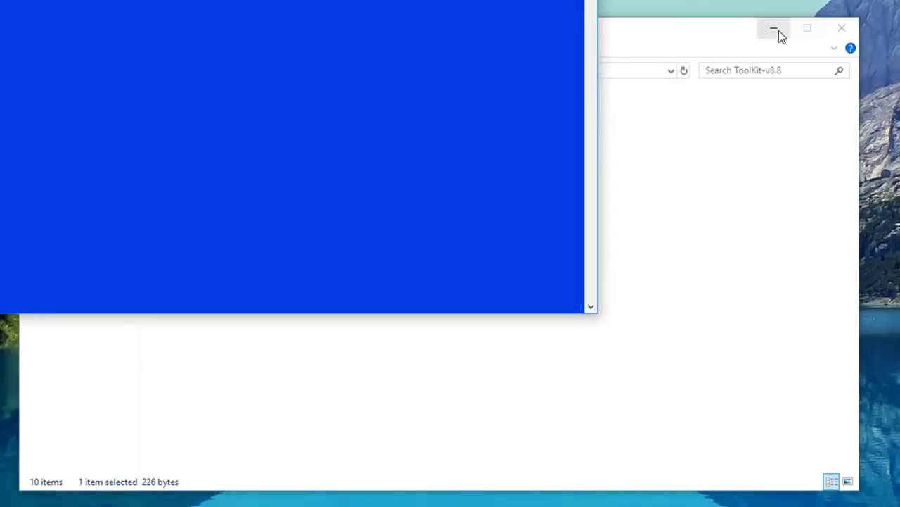
{"action": "left_click", "coordinate": [775, 31]}
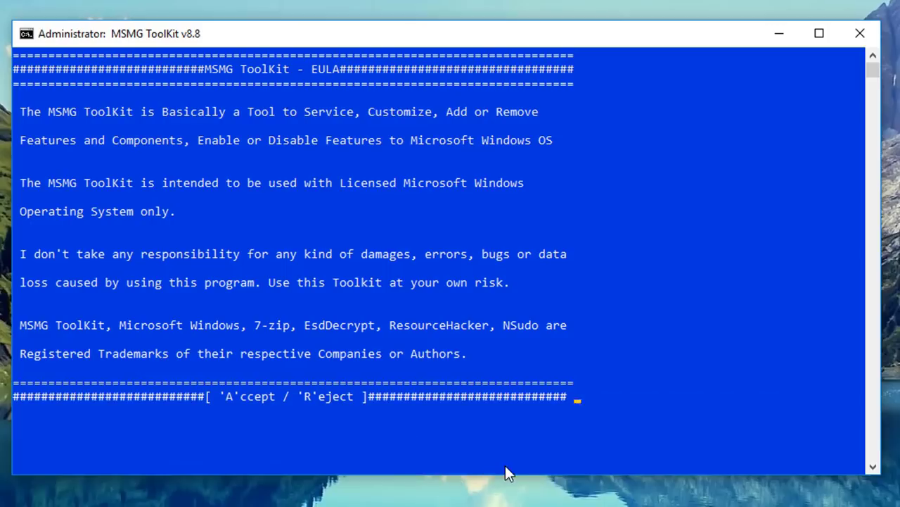
{"action": "key", "text": "a"}
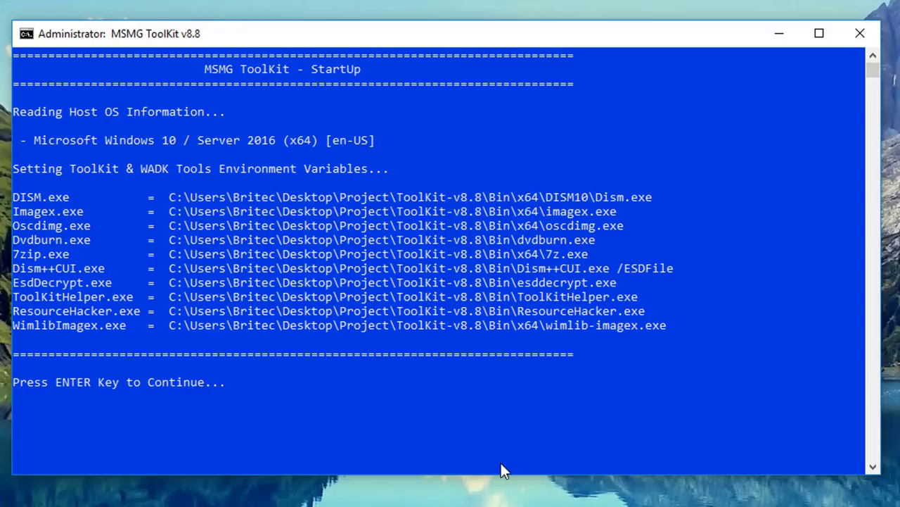
{"action": "key", "text": "Return"}
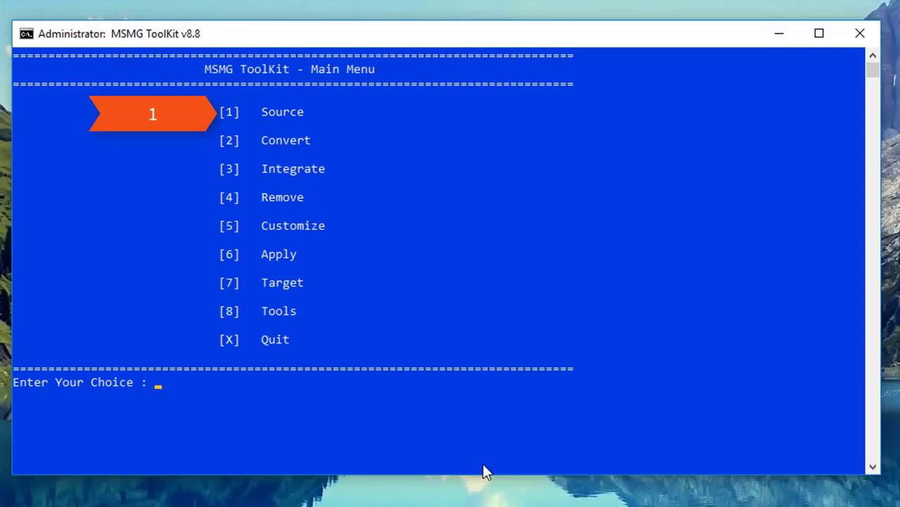
Select the source from the DVD folder using image index 1, mounting the Windows Setup boot image and the Windows recovery image too.
{"action": "type", "text": "1"}
{"action": "key", "text": "Return"}
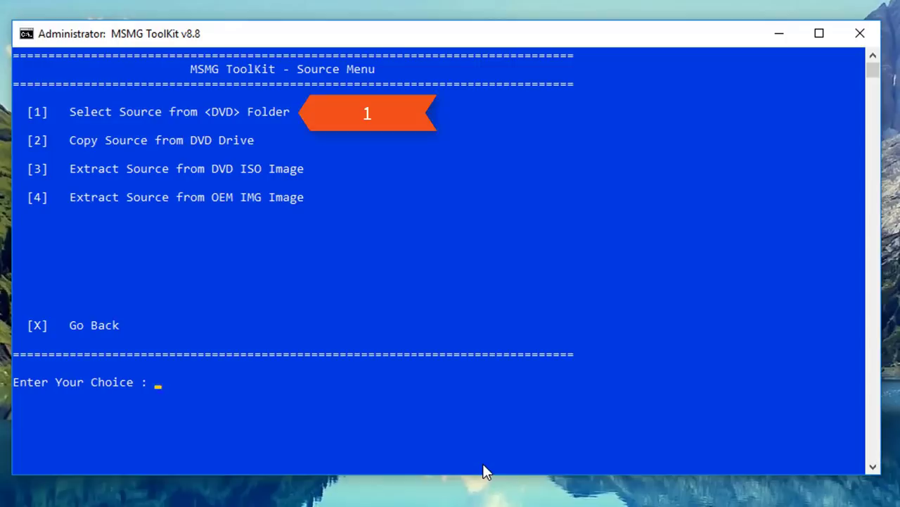
{"action": "type", "text": "1"}
{"action": "key", "text": "Return"}
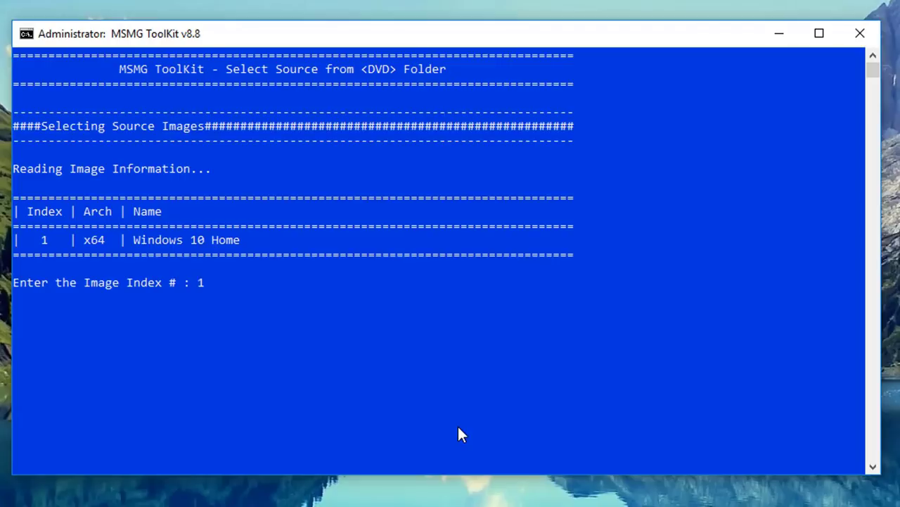
{"action": "key", "text": "Return"}
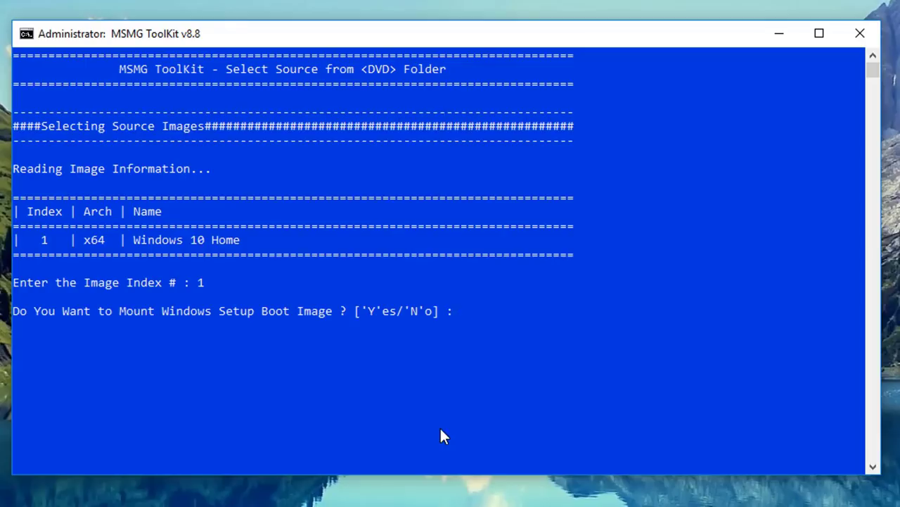
{"action": "type", "text": "Y"}
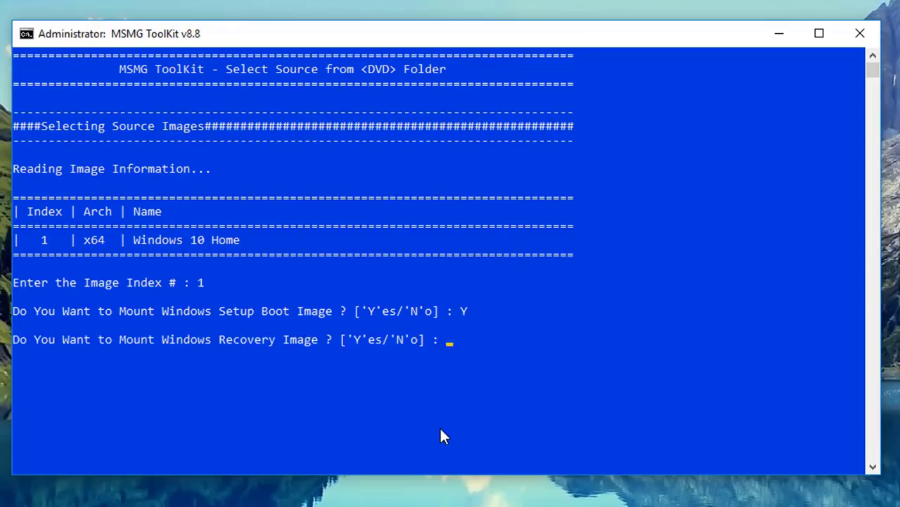
{"action": "type", "text": "Y"}
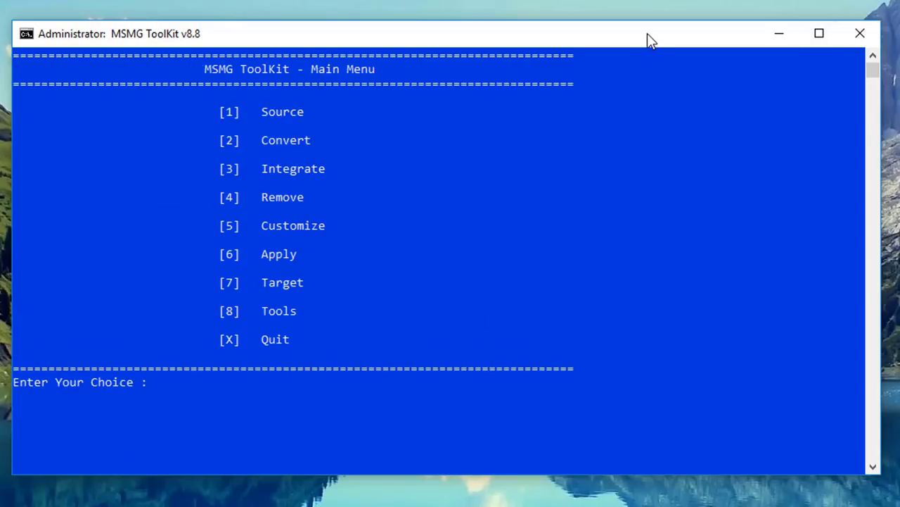
Try to open the WIM Manager tool for the selected source.
{"action": "type", "text": "8"}
{"action": "key", "text": "Return"}
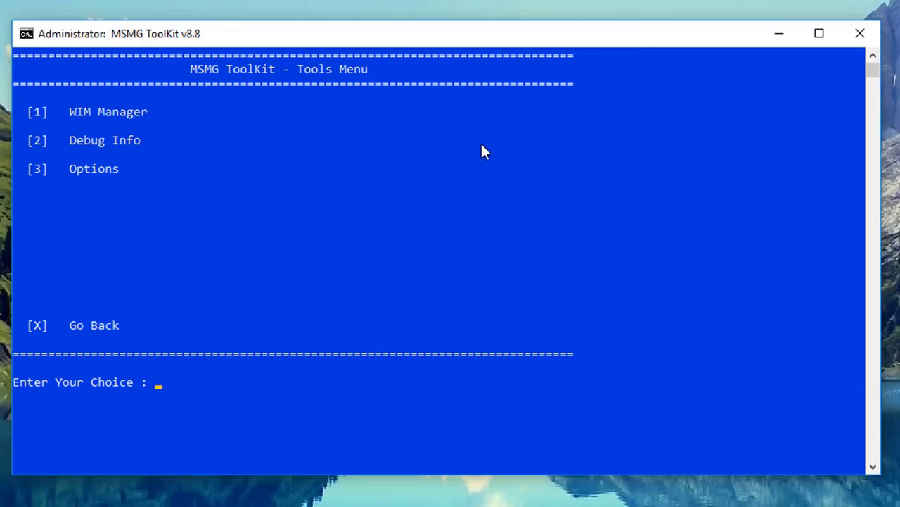
{"action": "type", "text": "1"}
{"action": "key", "text": "Return"}
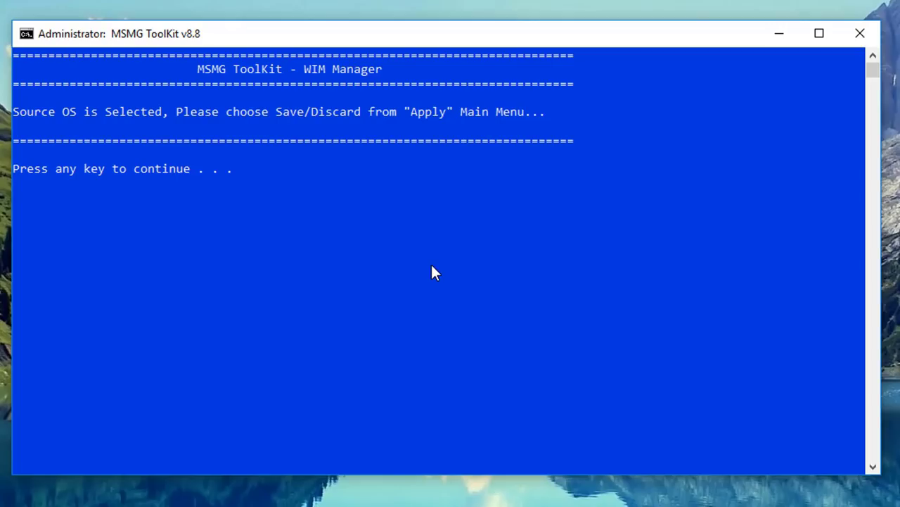
{"action": "key", "text": "Return"}
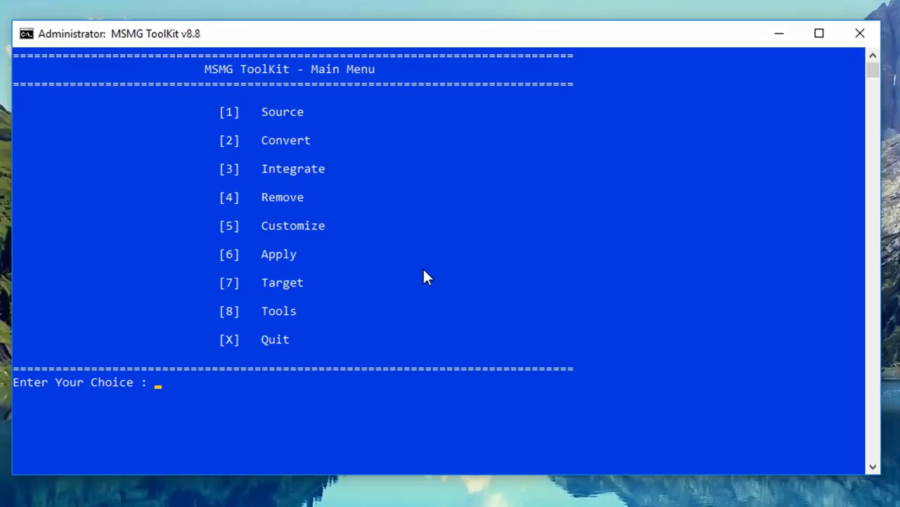
Review the Windows Custom Features and Windows Features available for integration without choosing any, and return to the main choices.
{"action": "key", "text": "3"}
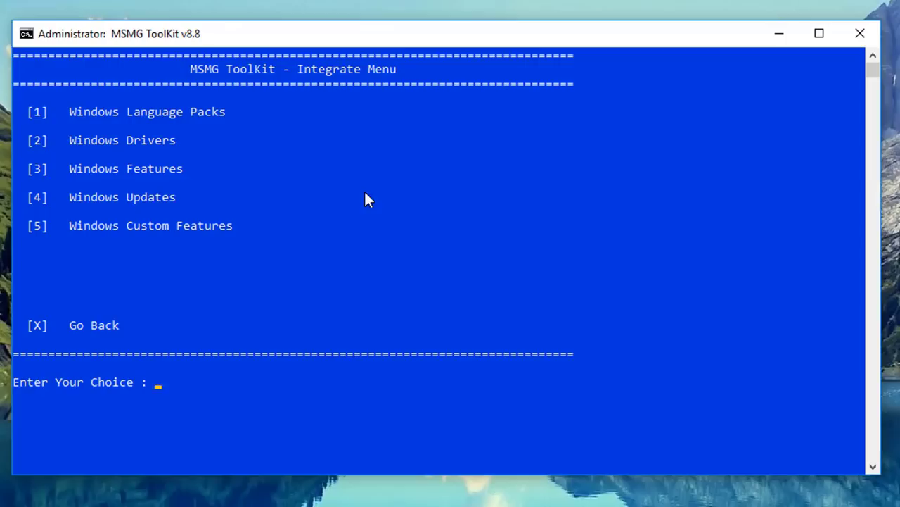
{"action": "type", "text": "5"}
{"action": "key", "text": "Return"}
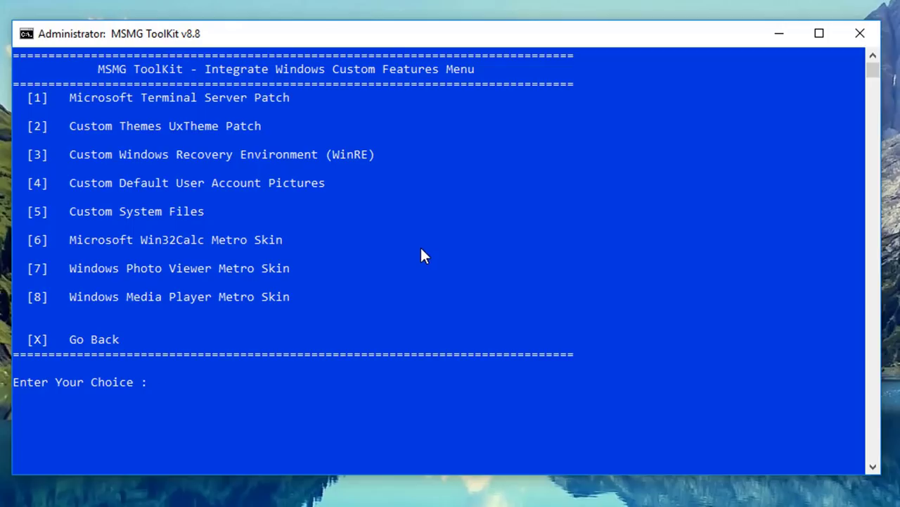
{"action": "type", "text": "x"}
{"action": "key", "text": "Return"}
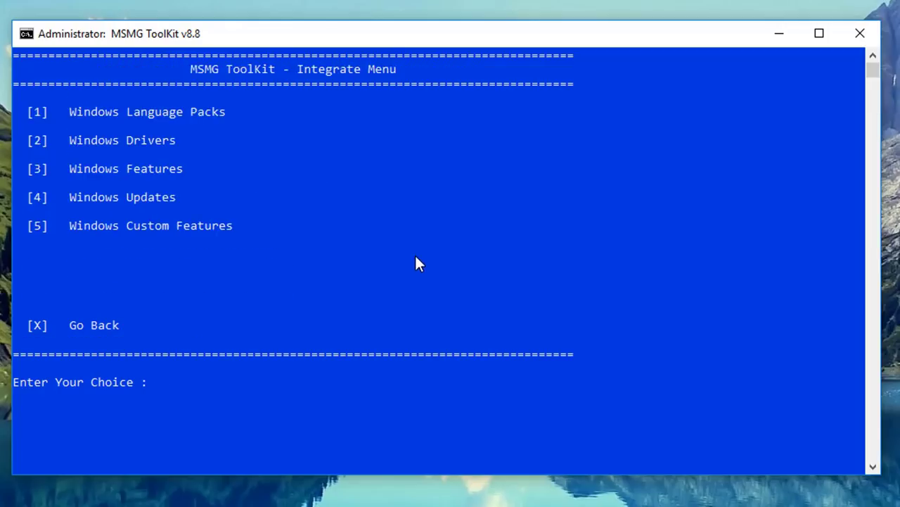
{"action": "type", "text": "3"}
{"action": "key", "text": "Return"}
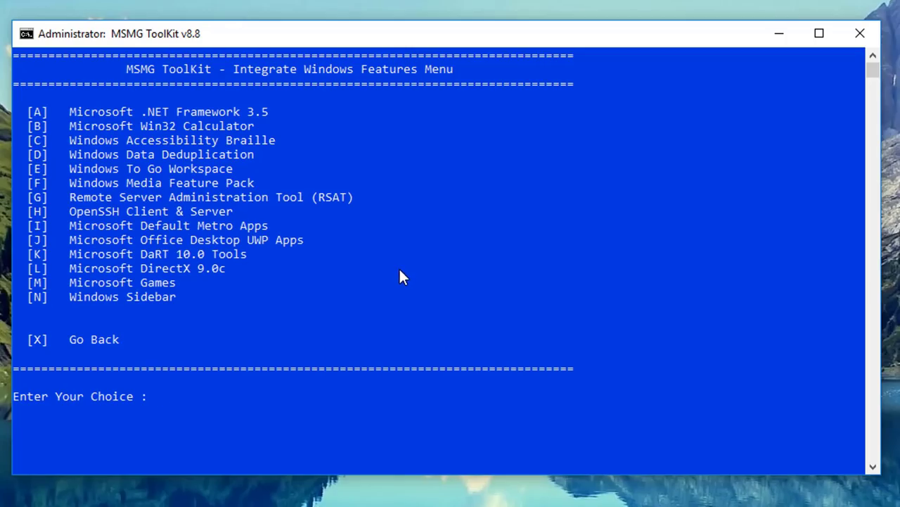
{"action": "type", "text": "x"}
{"action": "key", "text": "Return"}
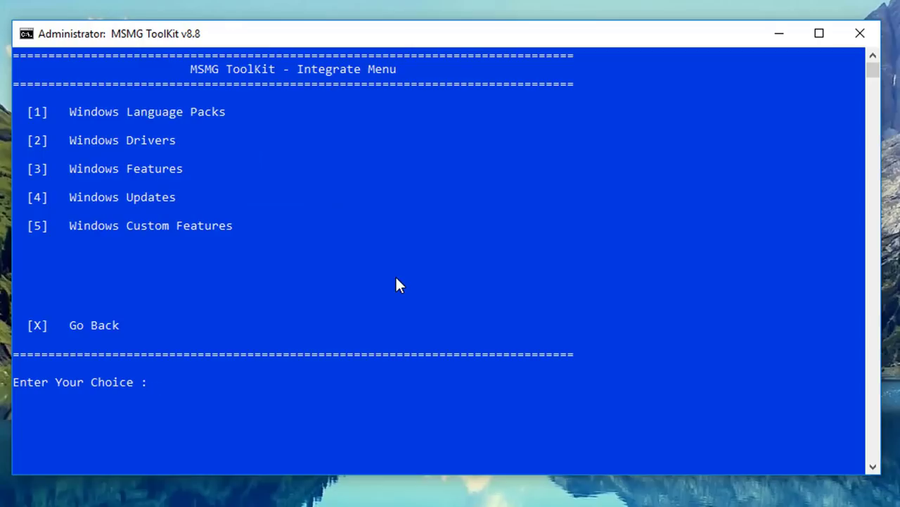
{"action": "type", "text": "x"}
{"action": "key", "text": "Return"}
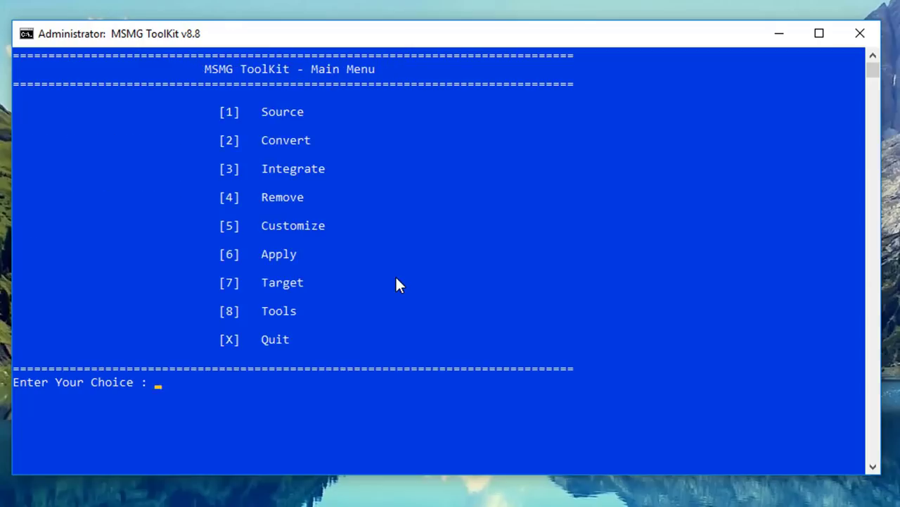
Remove the Weather app from the image's default Metro apps.
{"action": "type", "text": "4"}
{"action": "key", "text": "Return"}
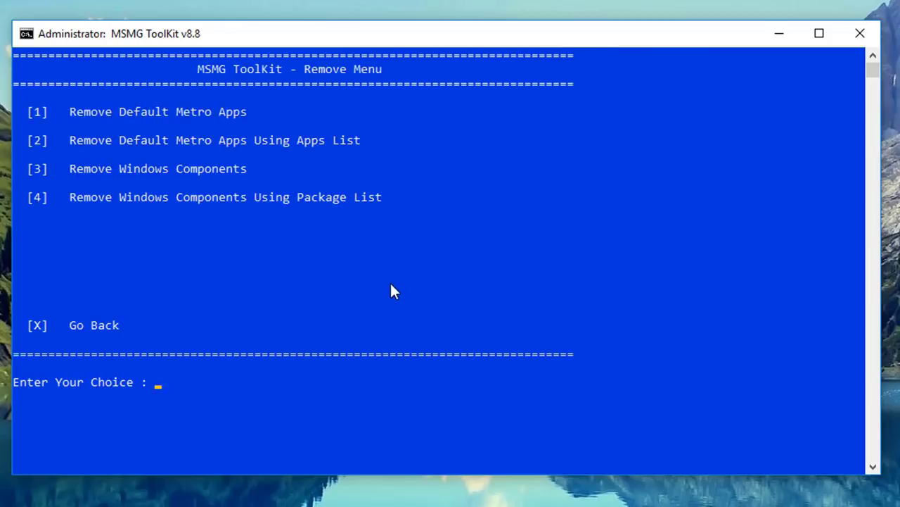
{"action": "type", "text": "1"}
{"action": "key", "text": "Return"}
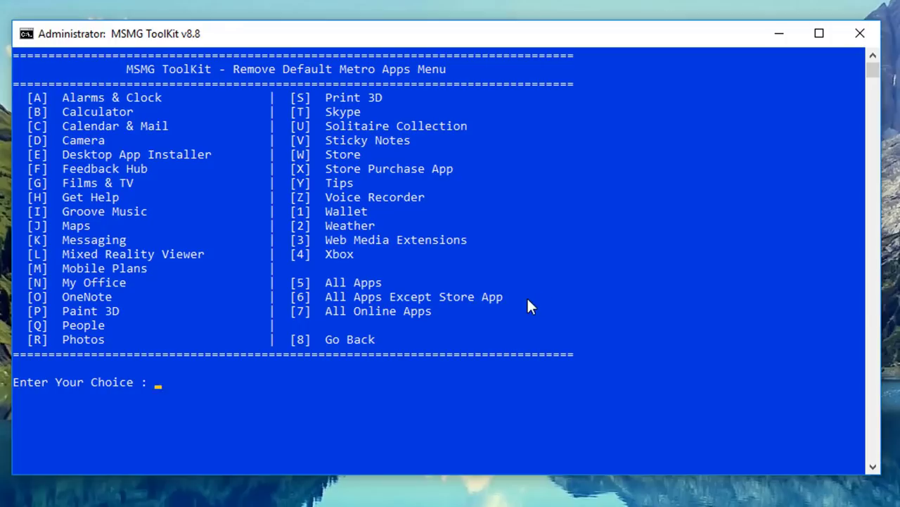
{"action": "type", "text": "2"}
{"action": "key", "text": "Return"}
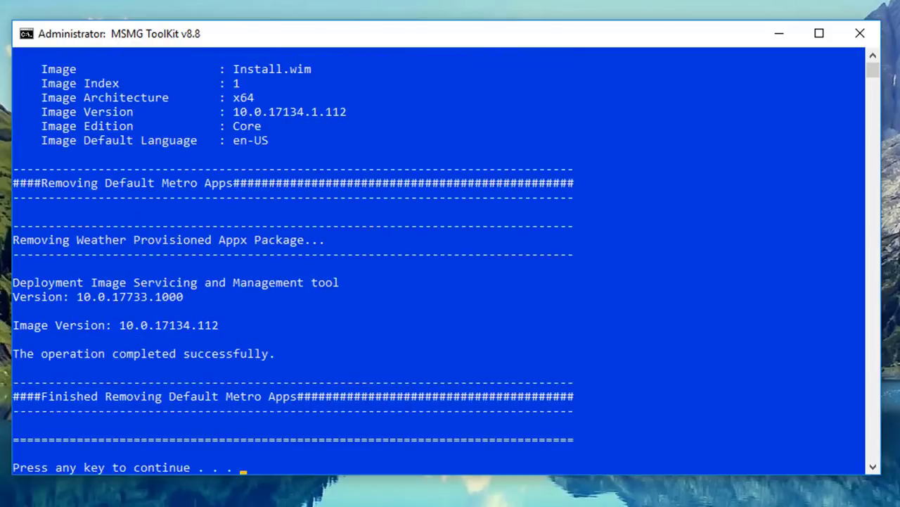
{"action": "key", "text": "Return"}
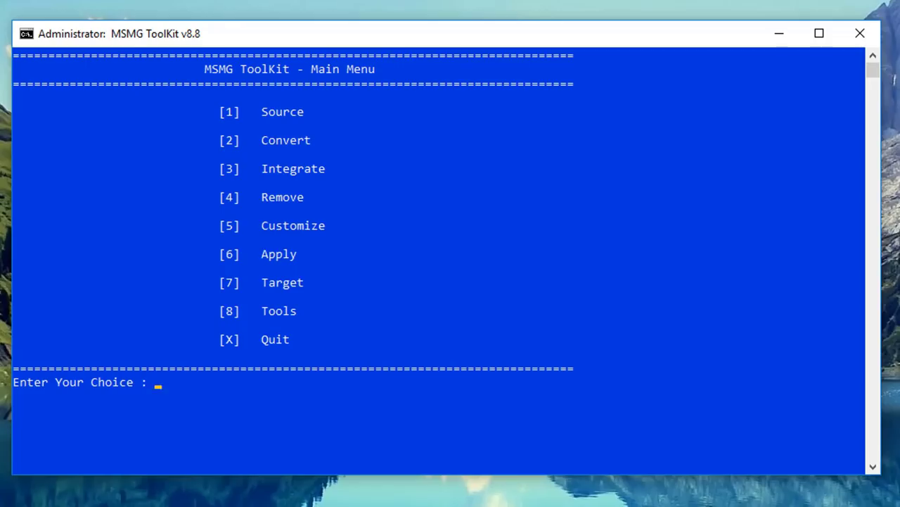
Remove the Calendar & Mail and Xbox apps from the image's default Metro apps.
{"action": "key", "text": "4"}
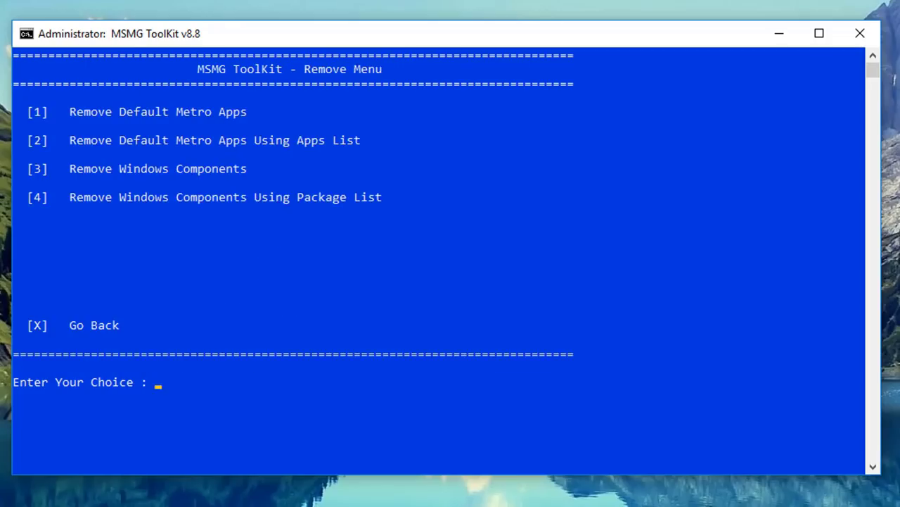
{"action": "key", "text": "1"}
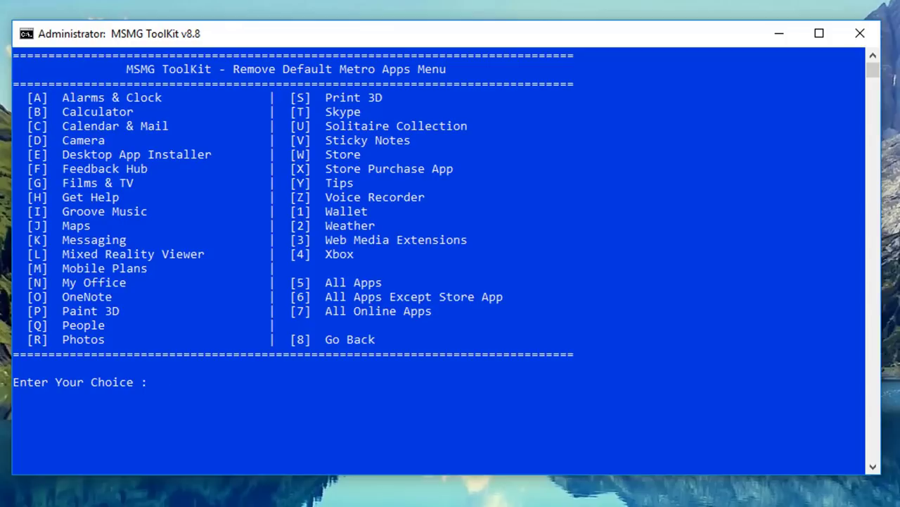
{"action": "type", "text": "C"}
{"action": "key", "text": "Return"}
{"action": "type", "text": "4"}
{"action": "key", "text": "Return"}
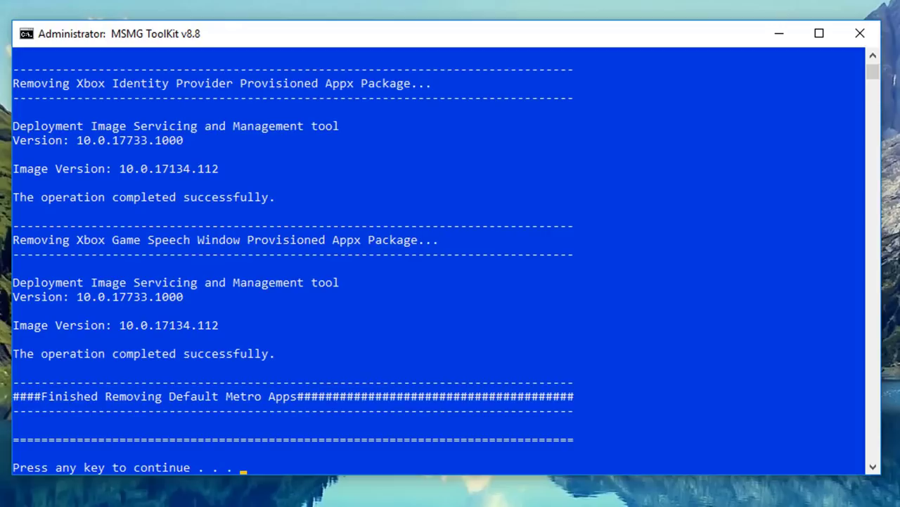
Run another removal of default Metro apps from the image, covering the Xbox packages, and return to the main choices.
{"action": "key", "text": "Return"}
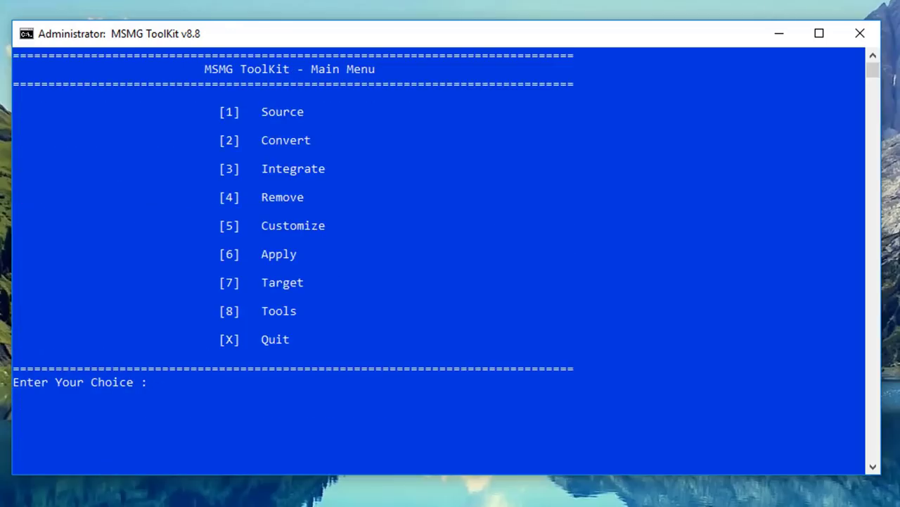
{"action": "key", "text": "4"}
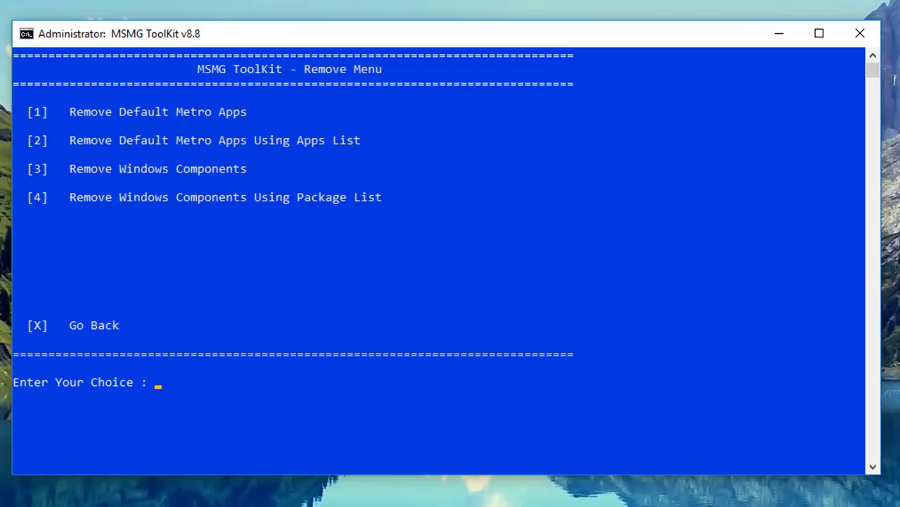
{"action": "key", "text": "1"}
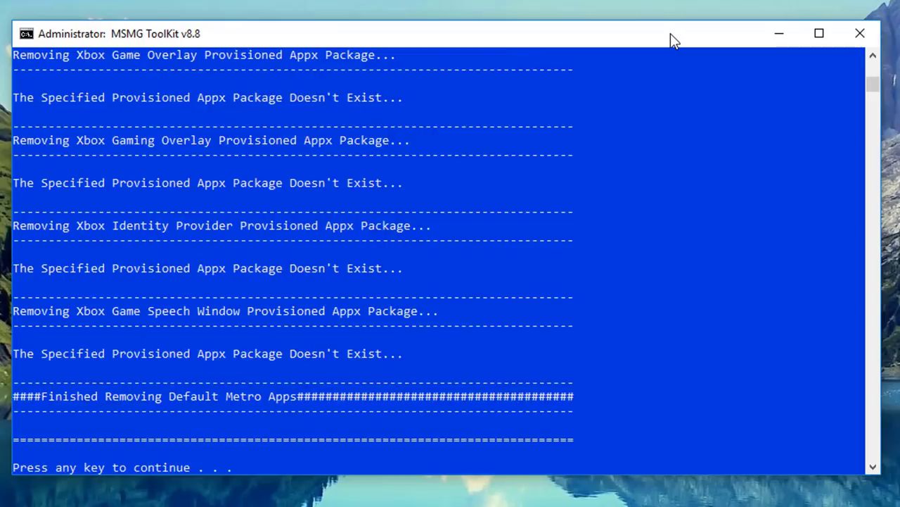
{"action": "key", "text": "Return"}
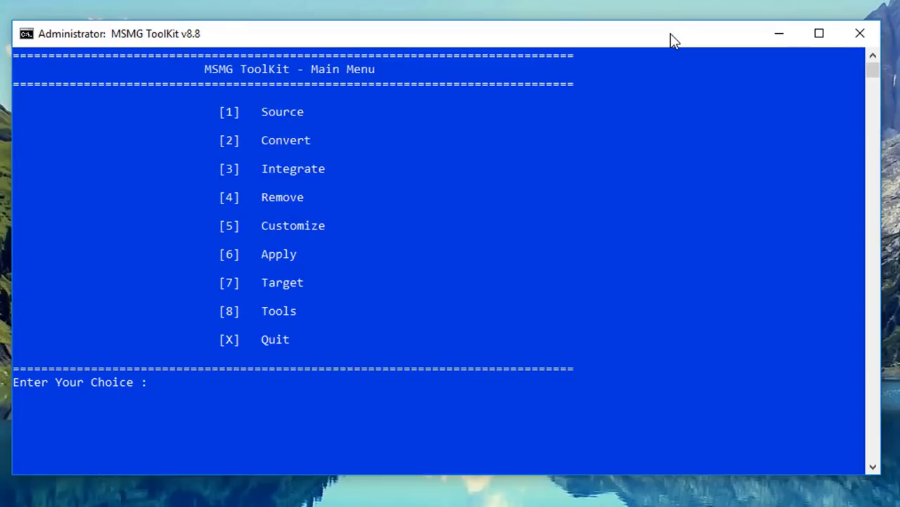
Try to integrate the Microsoft DaRT 10.0 Tools feature into the Windows Setup Boot Image, accepting the security warning.
{"action": "type", "text": "3"}
{"action": "key", "text": "Return"}
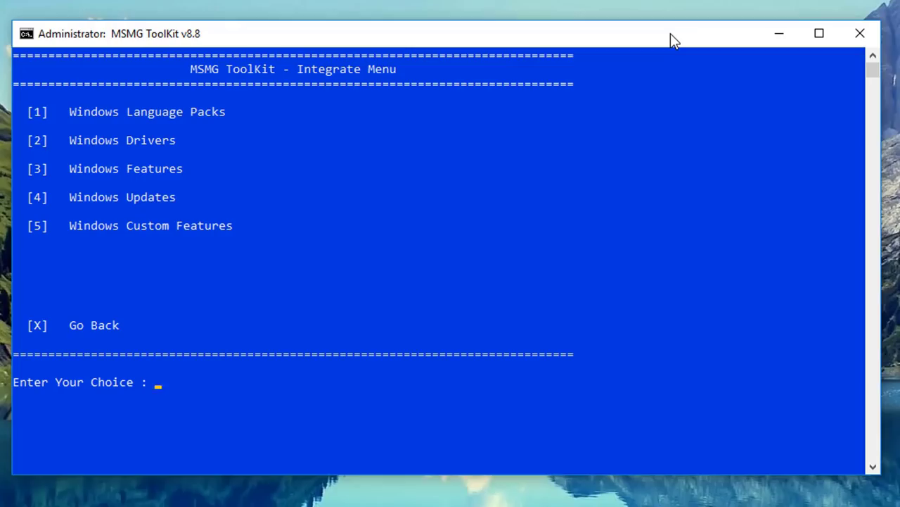
{"action": "type", "text": "3"}
{"action": "key", "text": "Return"}
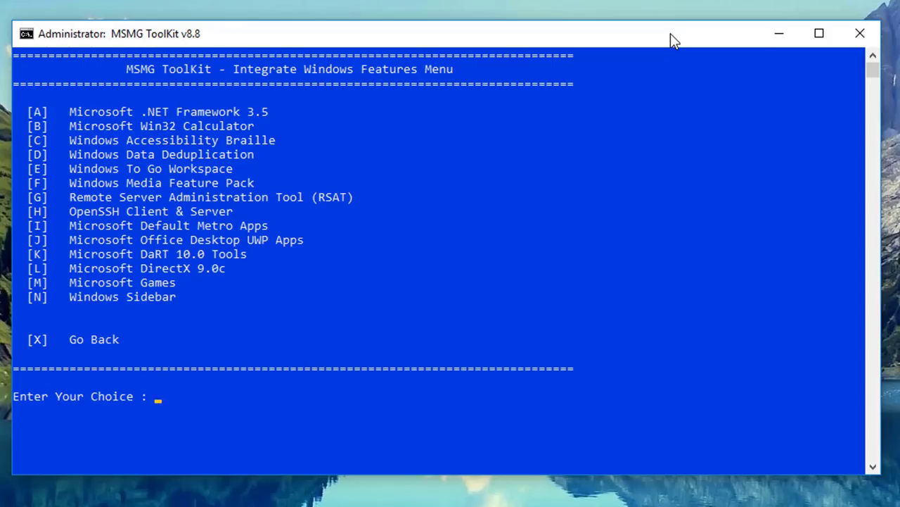
{"action": "type", "text": "K"}
{"action": "key", "text": "Return"}
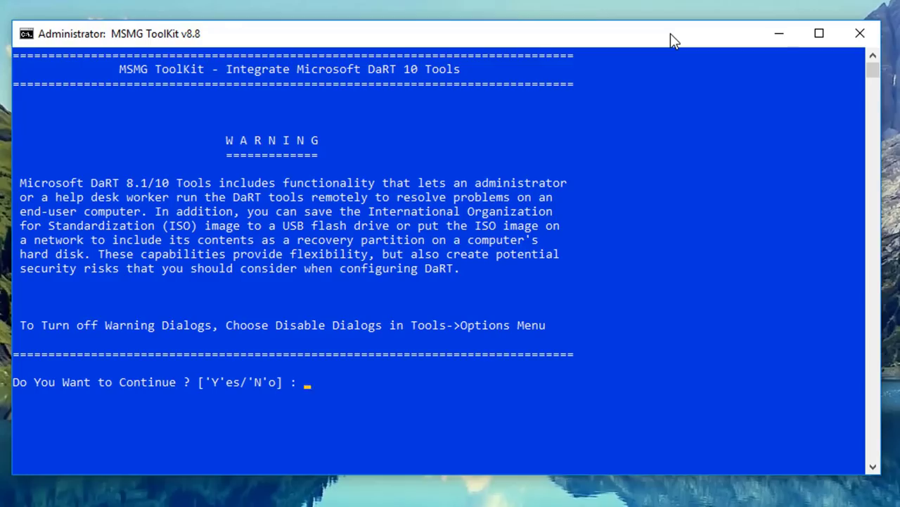
{"action": "type", "text": "y"}
{"action": "key", "text": "Return"}
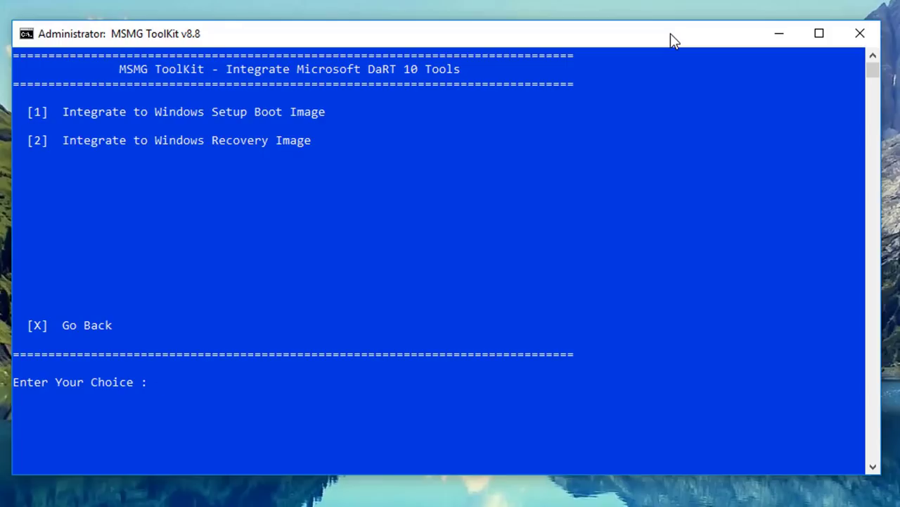
{"action": "type", "text": "1"}
{"action": "key", "text": "Return"}
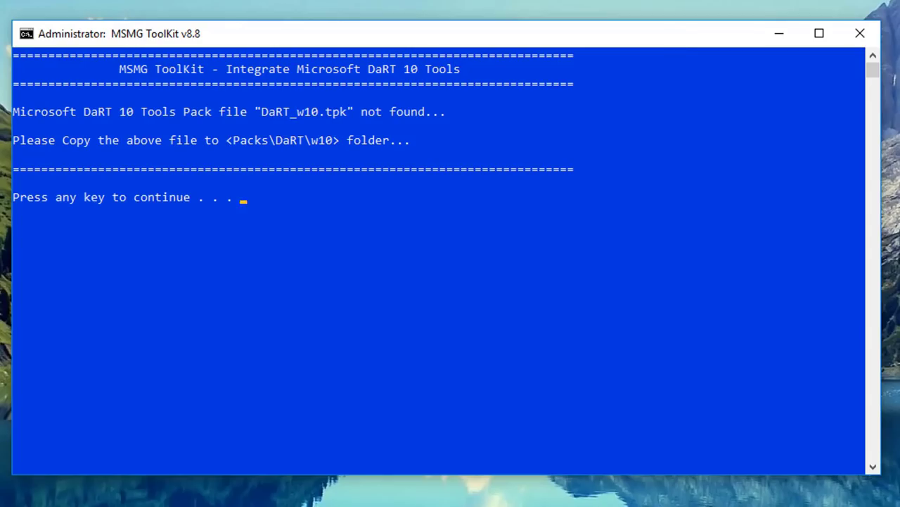
Examine which DaRT pack file is required and which folder it belongs in, and return to the main choices.
{"action": "left_click_drag", "start_coordinate": [257, 113], "coordinate": [344, 116]}
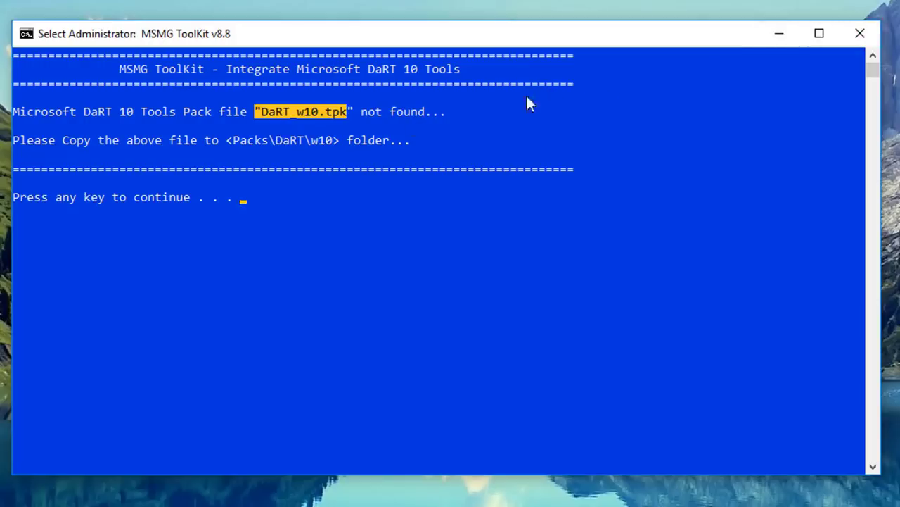
{"action": "left_click", "coordinate": [356, 140]}
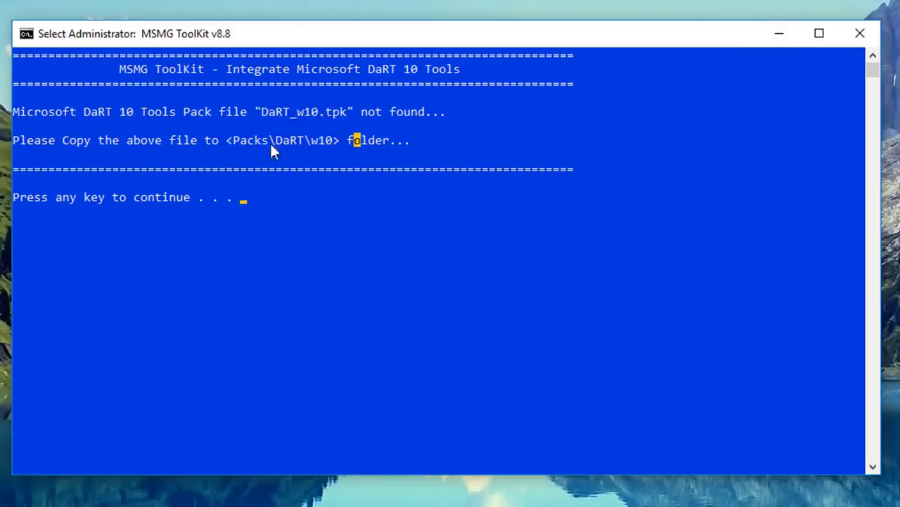
{"action": "left_click_drag", "start_coordinate": [231, 141], "coordinate": [325, 149]}
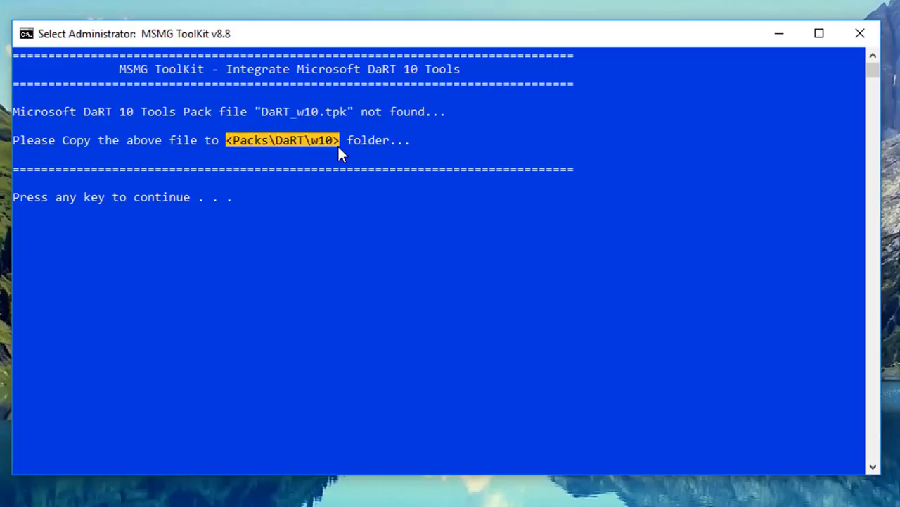
{"action": "left_click", "coordinate": [252, 222]}
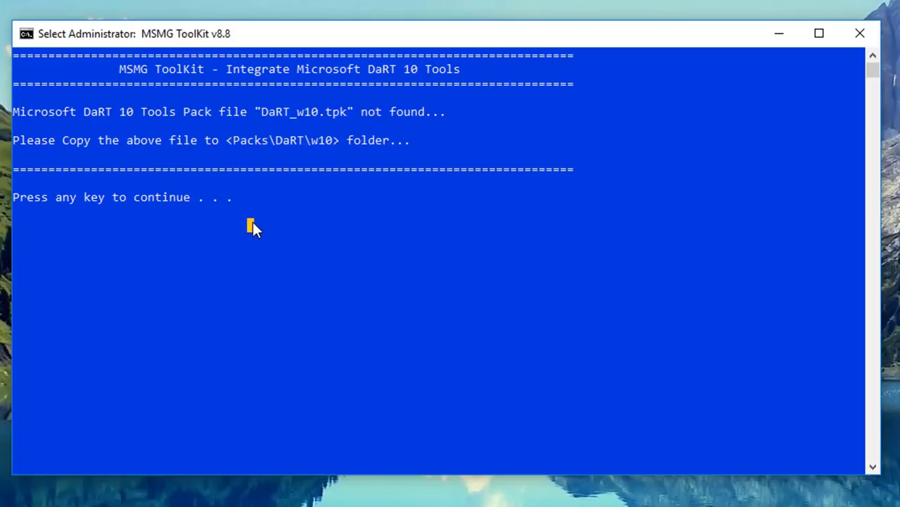
{"action": "right_click", "coordinate": [252, 224]}
{"action": "left_click", "coordinate": [252, 224]}
{"action": "right_click", "coordinate": [252, 223]}
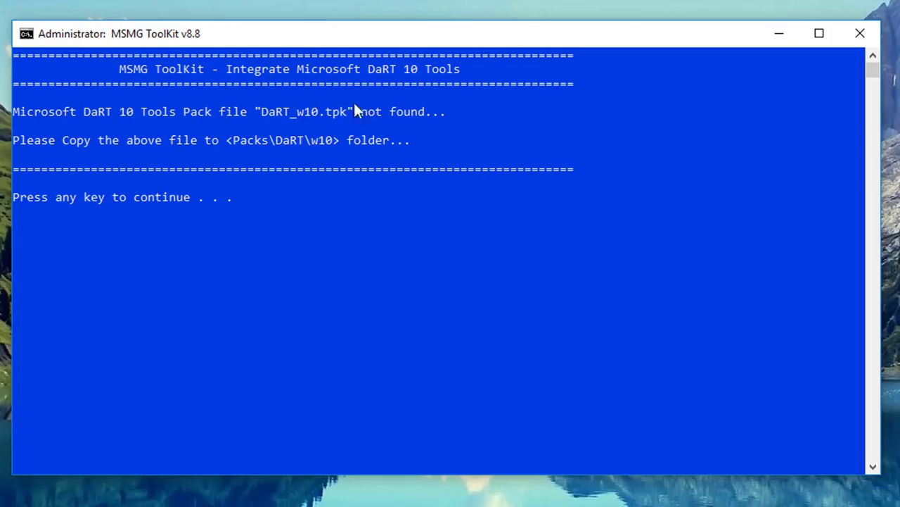
{"action": "key", "text": "Return"}
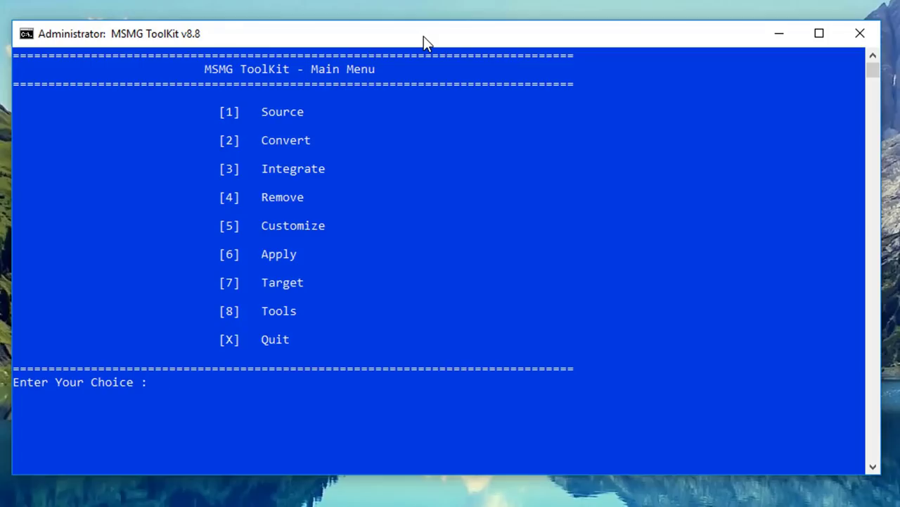
Apply the Disable Cortana App tweak to the mounted image.
{"action": "key", "text": "5"}
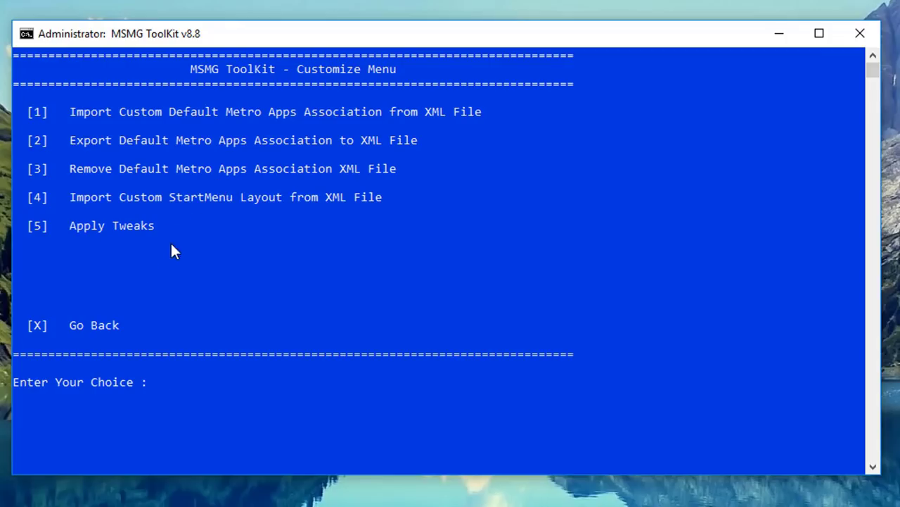
{"action": "type", "text": "5"}
{"action": "key", "text": "Return"}
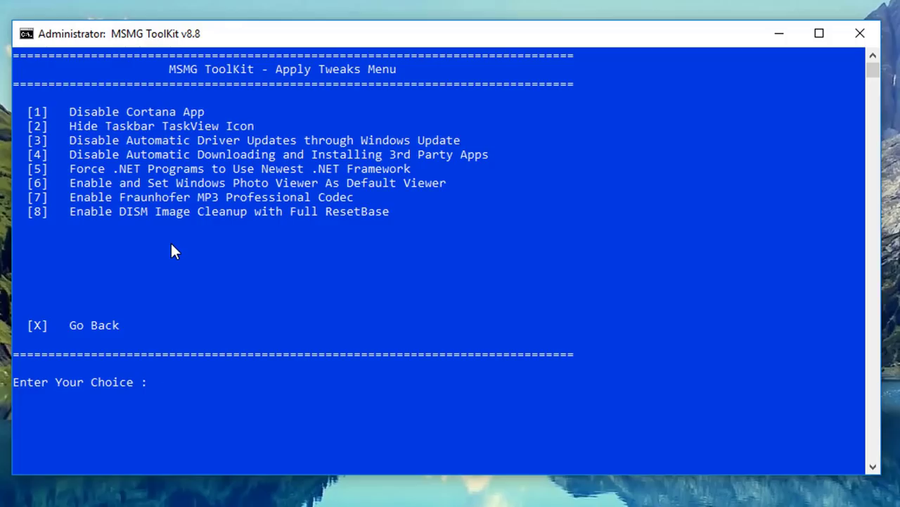
{"action": "type", "text": "1"}
{"action": "key", "text": "Return"}
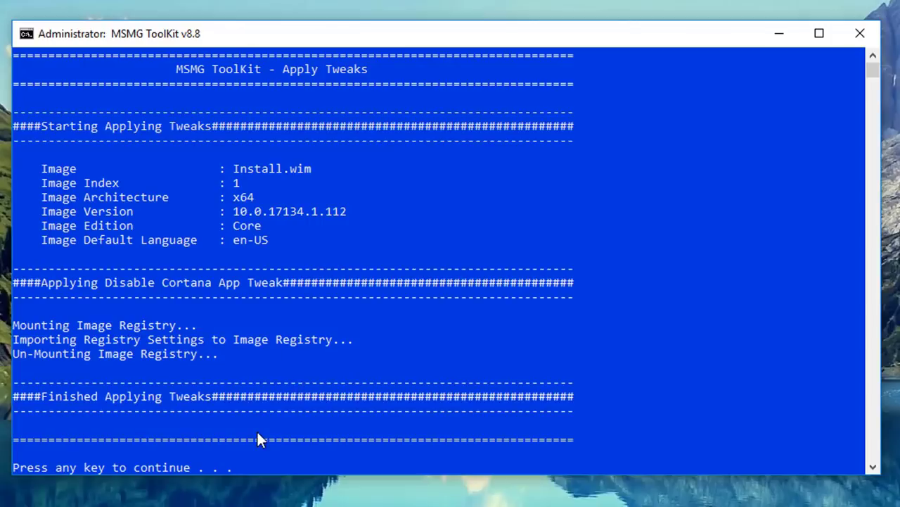
{"action": "key", "text": "Return"}
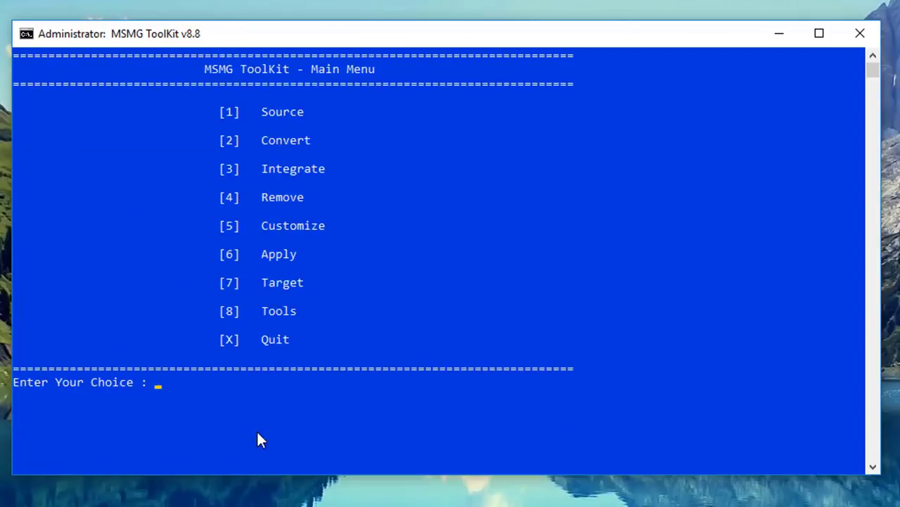
Apply the tweak that disables automatic driver updates through Windows Update in the mounted image.
{"action": "type", "text": "5"}
{"action": "key", "text": "Return"}
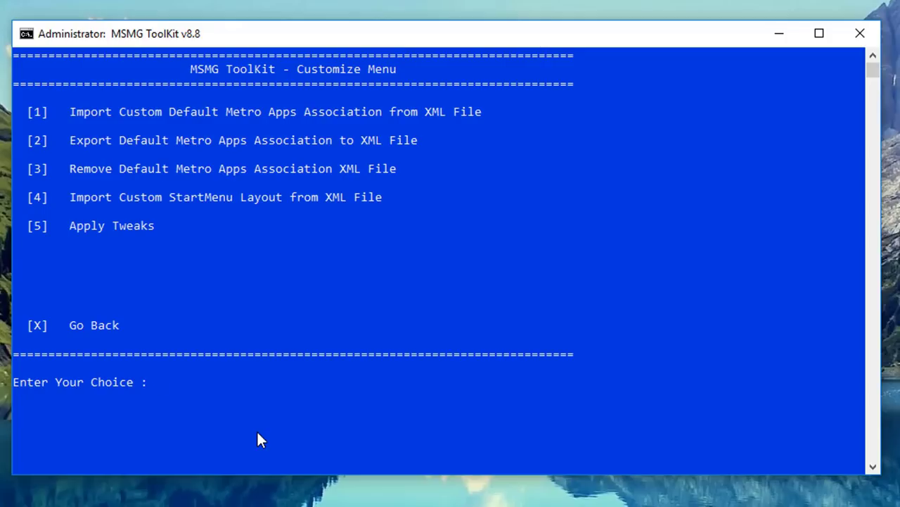
{"action": "type", "text": "5"}
{"action": "key", "text": "Return"}
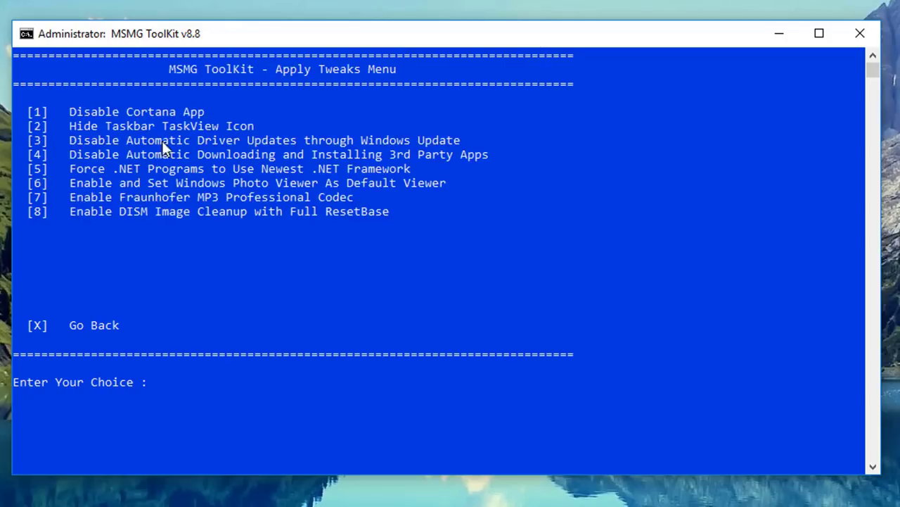
{"action": "left_click_drag", "start_coordinate": [72, 114], "coordinate": [202, 117]}
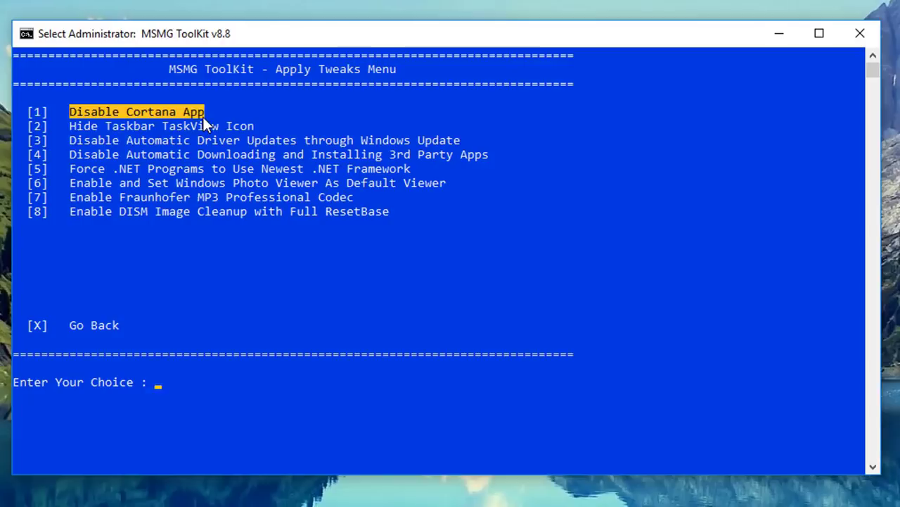
{"action": "left_click", "coordinate": [149, 158]}
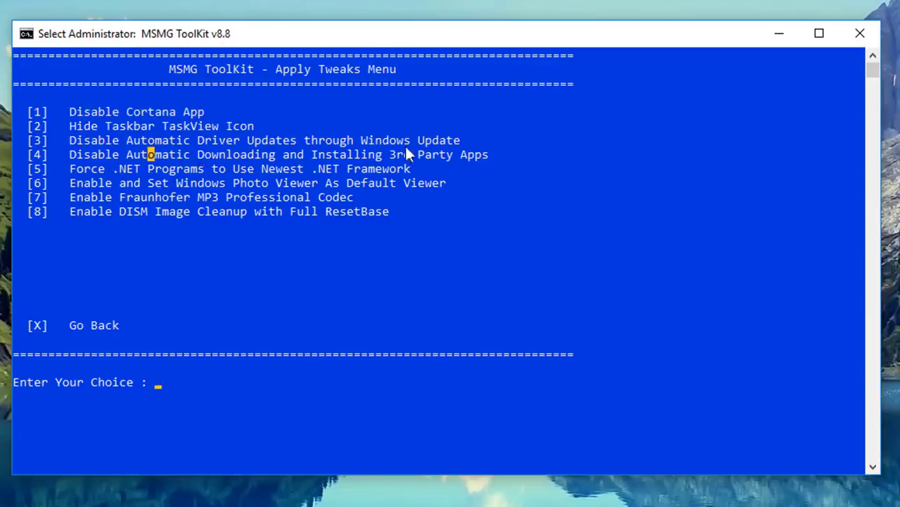
{"action": "left_click_drag", "start_coordinate": [463, 142], "coordinate": [69, 143]}
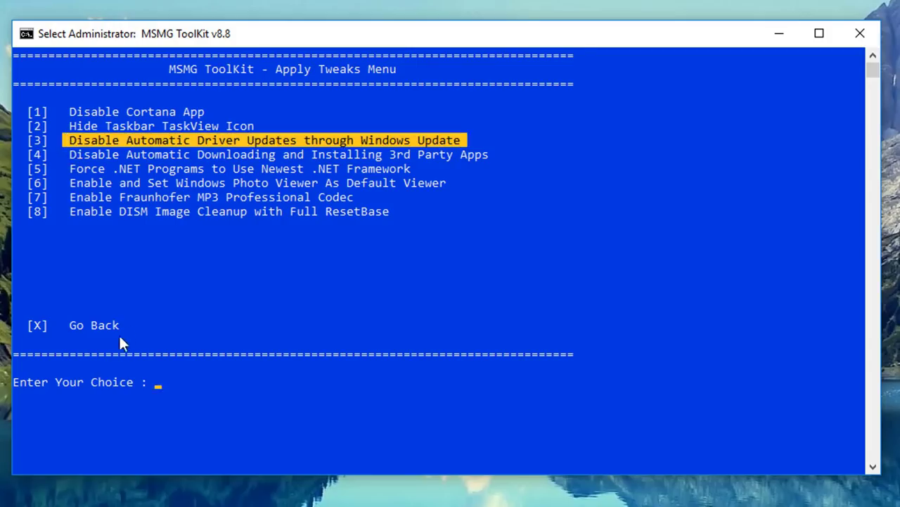
{"action": "left_click", "coordinate": [156, 391]}
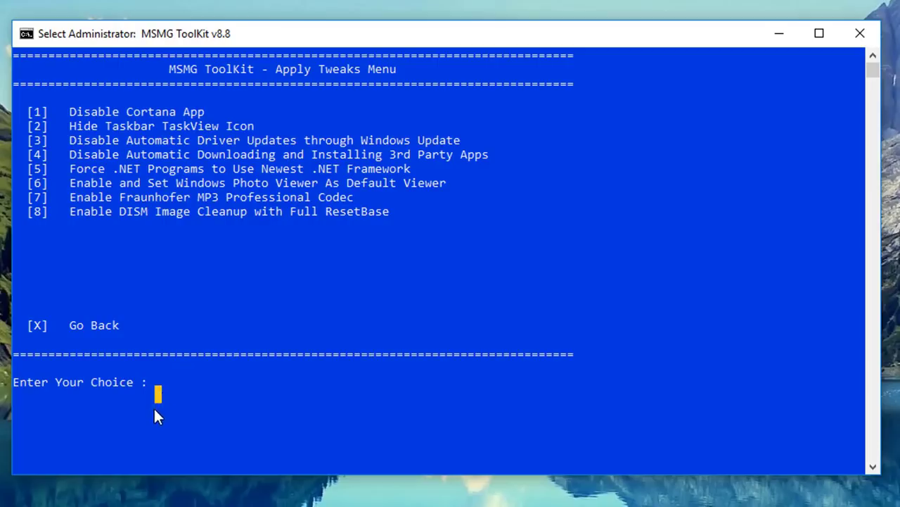
{"action": "type", "text": "3"}
{"action": "key", "text": "Return"}
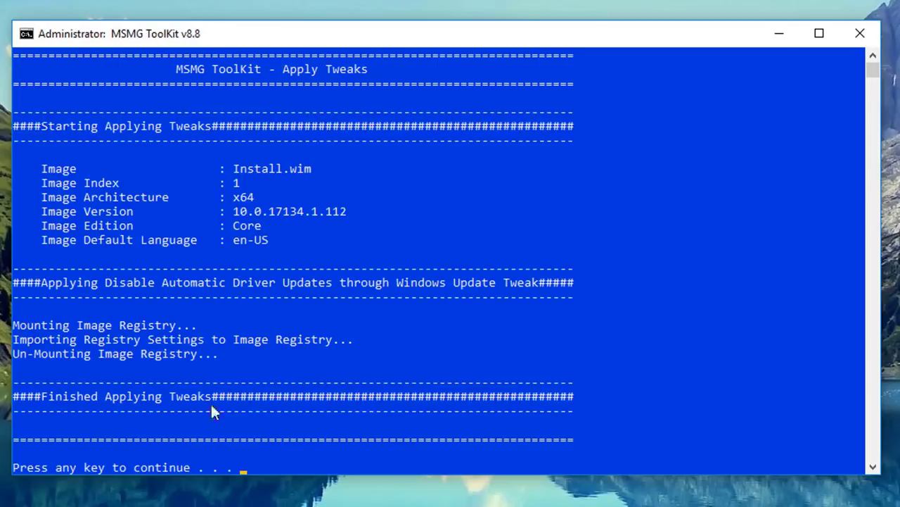
{"action": "key", "text": "Return"}
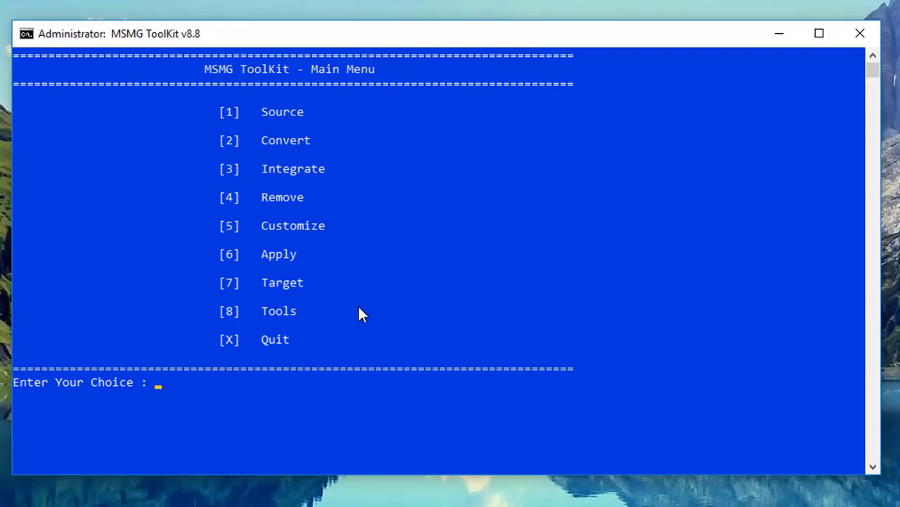
Apply the tweak that disables automatic downloading and installing of 3rd party apps in the mounted image.
{"action": "type", "text": "5"}
{"action": "key", "text": "Return"}
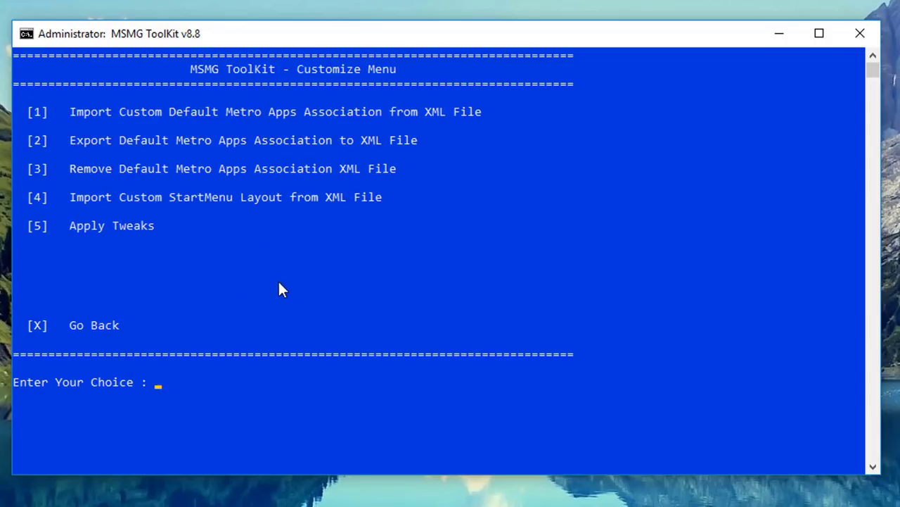
{"action": "type", "text": "5"}
{"action": "key", "text": "Return"}
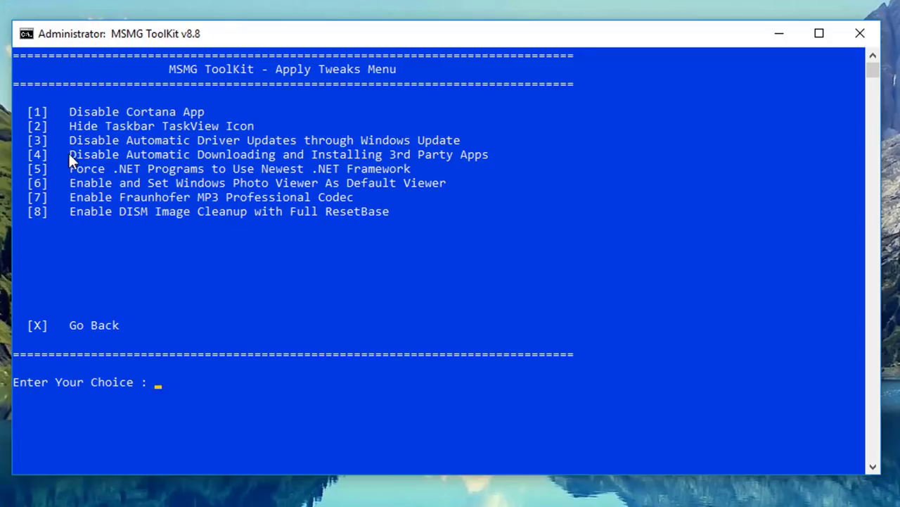
{"action": "left_click_drag", "start_coordinate": [68, 151], "coordinate": [486, 157]}
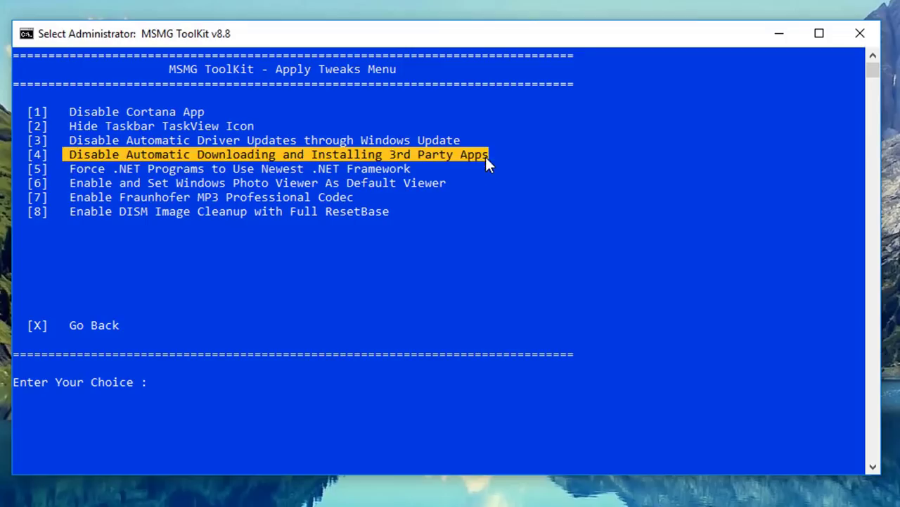
{"action": "left_click", "coordinate": [329, 281]}
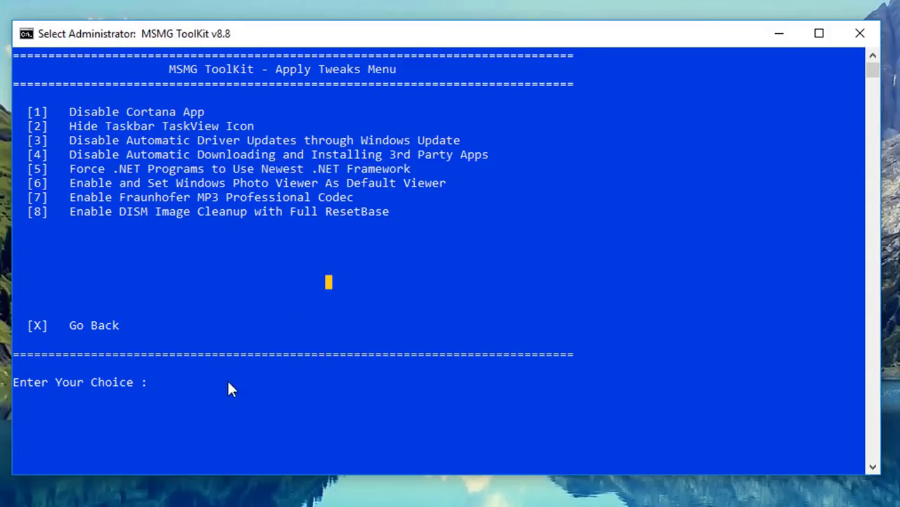
{"action": "type", "text": "4"}
{"action": "key", "text": "Return"}
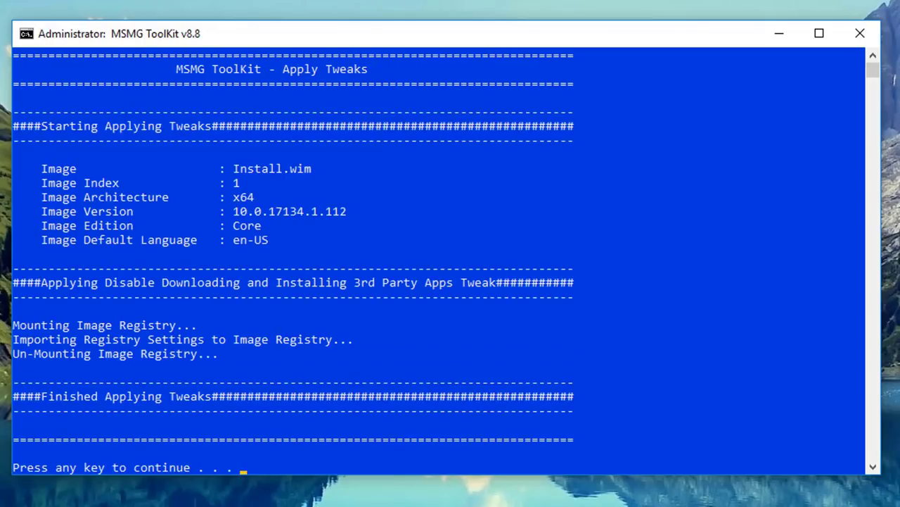
{"action": "key", "text": "Return"}
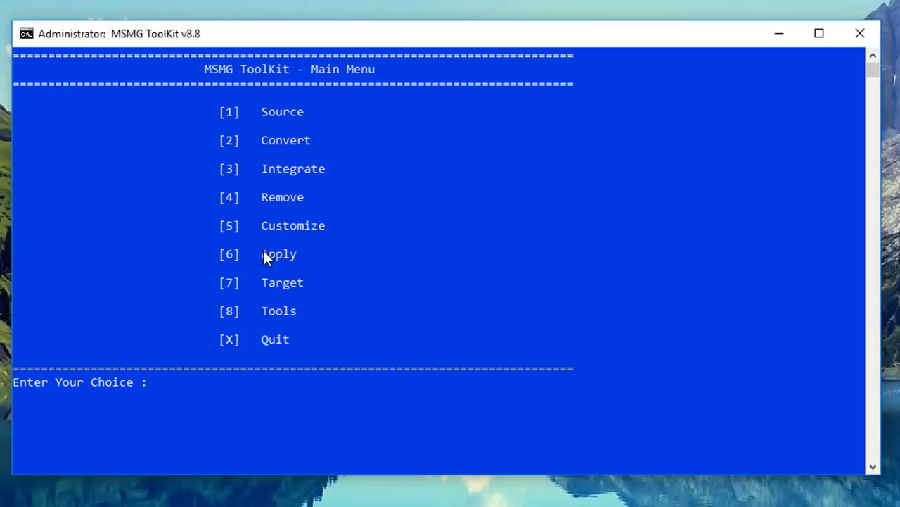
Run the Cleanup Source Images operation on the customized source before applying the changes.
{"action": "left_click_drag", "start_coordinate": [263, 255], "coordinate": [310, 255]}
{"action": "left_click", "coordinate": [325, 296]}
{"action": "type", "text": "6"}
{"action": "key", "text": "Return"}
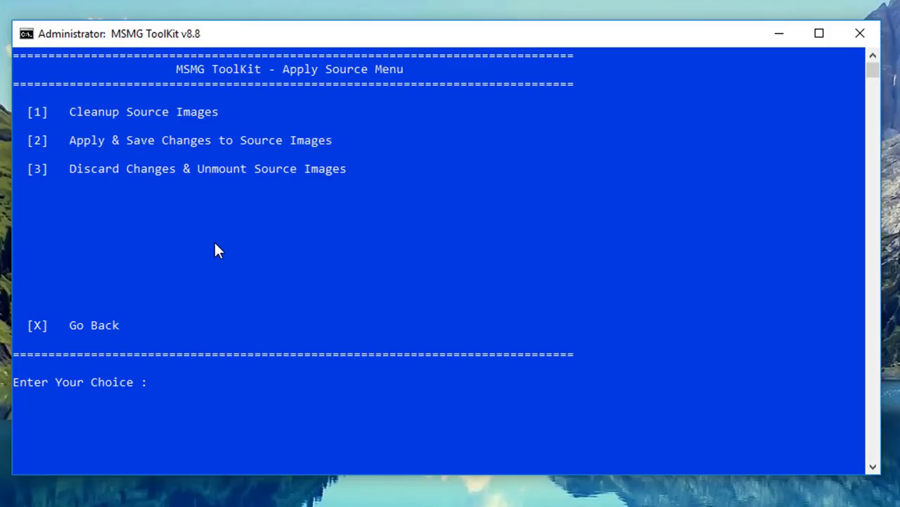
{"action": "type", "text": "1"}
{"action": "key", "text": "Return"}
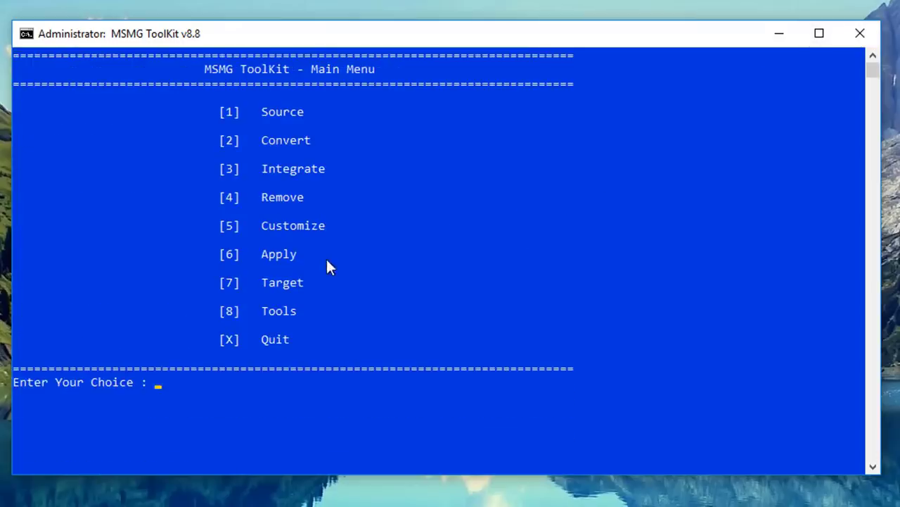
Remove the Windows Cortana & StartMenu Search App from the mounted image through the advanced Windows components.
{"action": "key", "text": "4"}
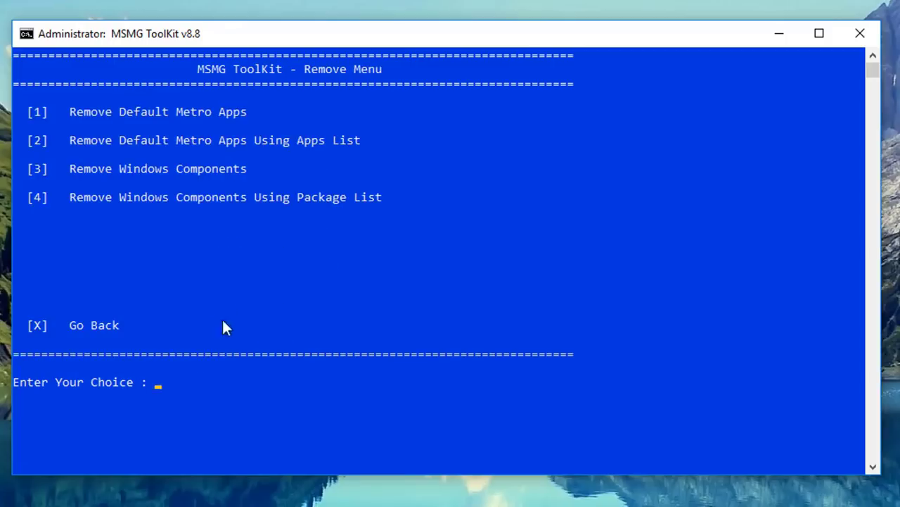
{"action": "type", "text": "3"}
{"action": "key", "text": "Return"}
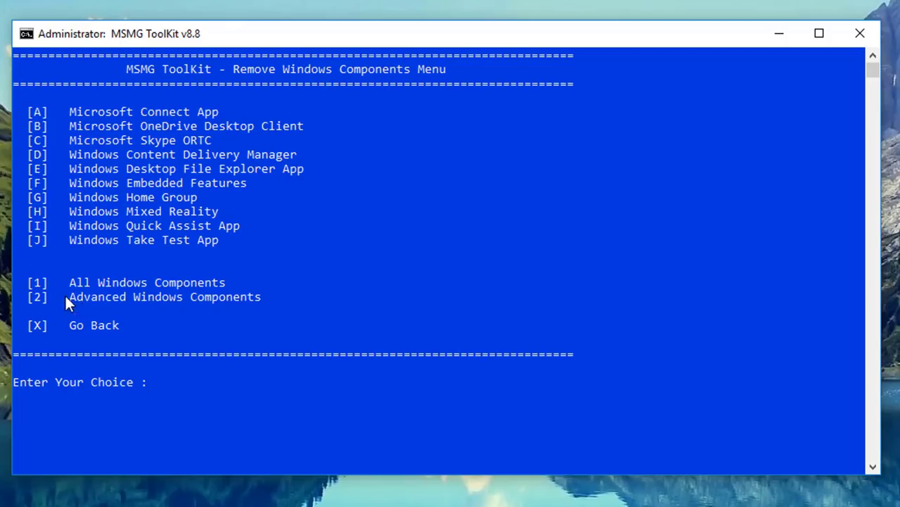
{"action": "left_click_drag", "start_coordinate": [65, 296], "coordinate": [263, 300]}
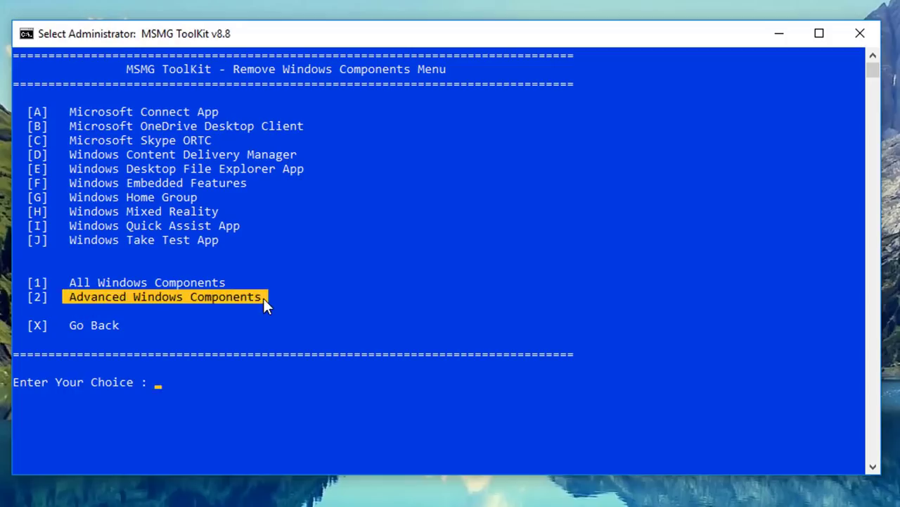
{"action": "left_click", "coordinate": [223, 327]}
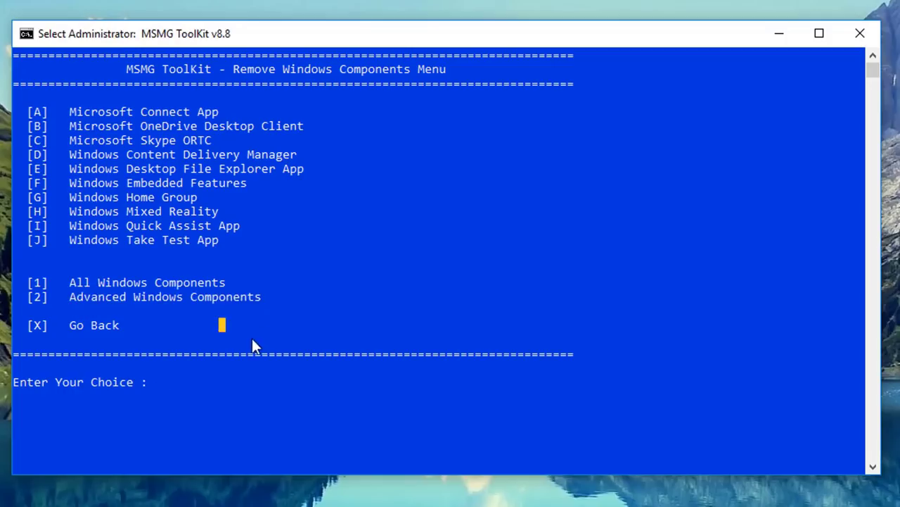
{"action": "key", "text": "2"}
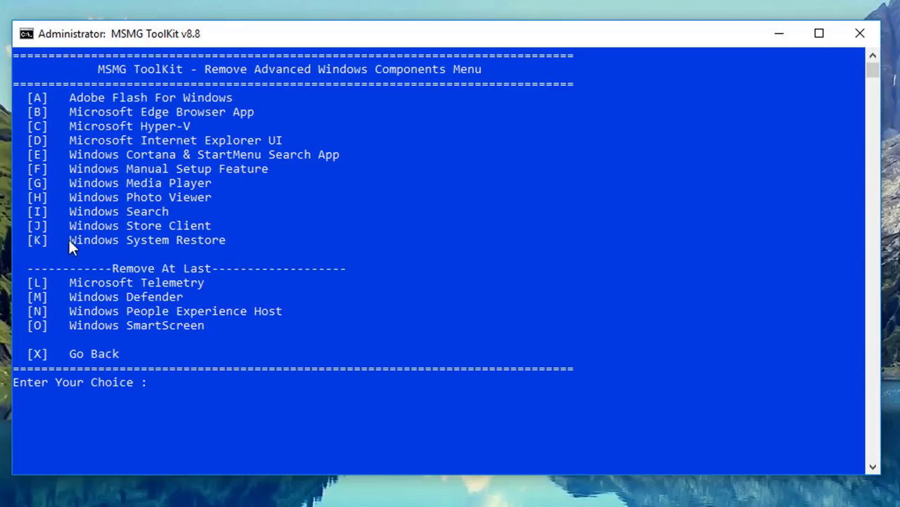
{"action": "left_click_drag", "start_coordinate": [68, 238], "coordinate": [232, 241]}
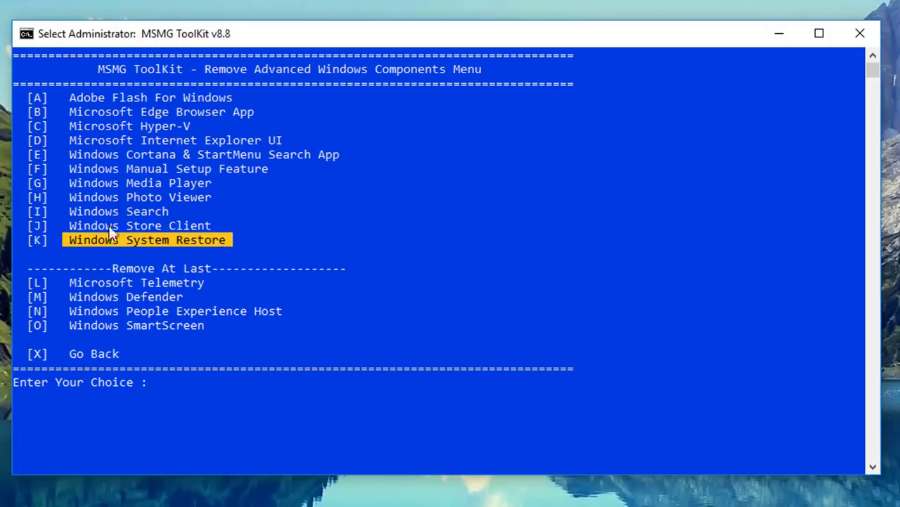
{"action": "left_click", "coordinate": [123, 168]}
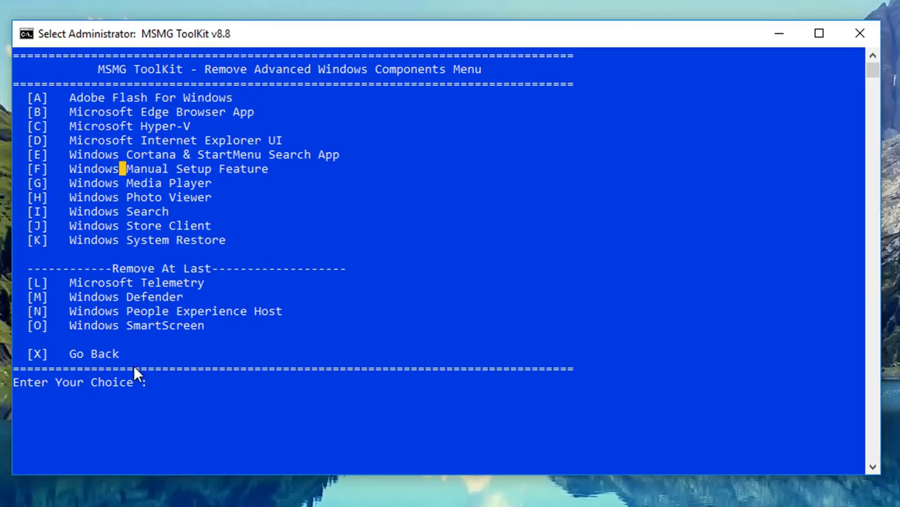
{"action": "type", "text": "e"}
{"action": "key", "text": "Return"}
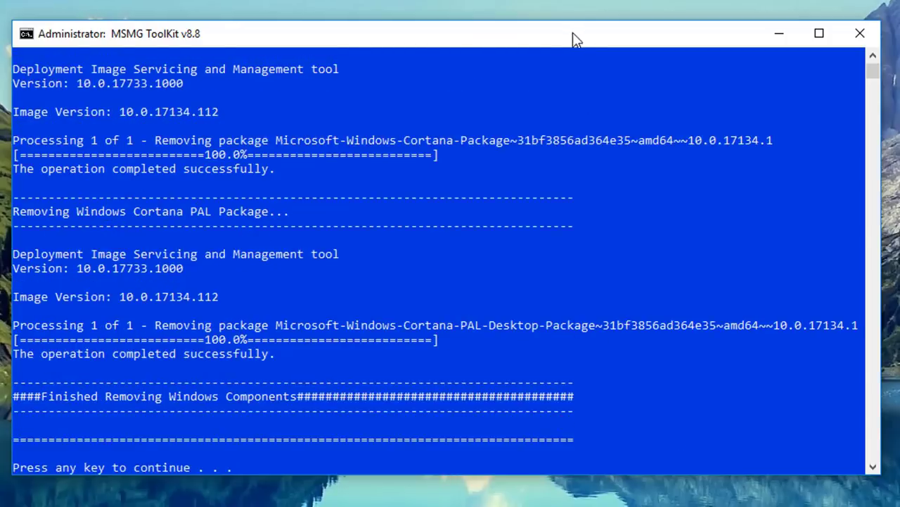
{"action": "key", "text": "Return"}
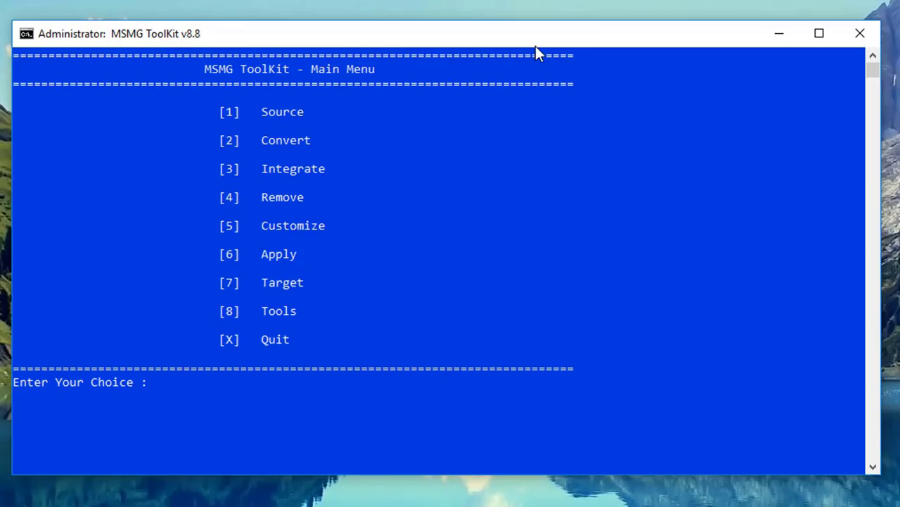
Remove the Default Metro Apps Association XML file from the mounted image.
{"action": "key", "text": "5"}
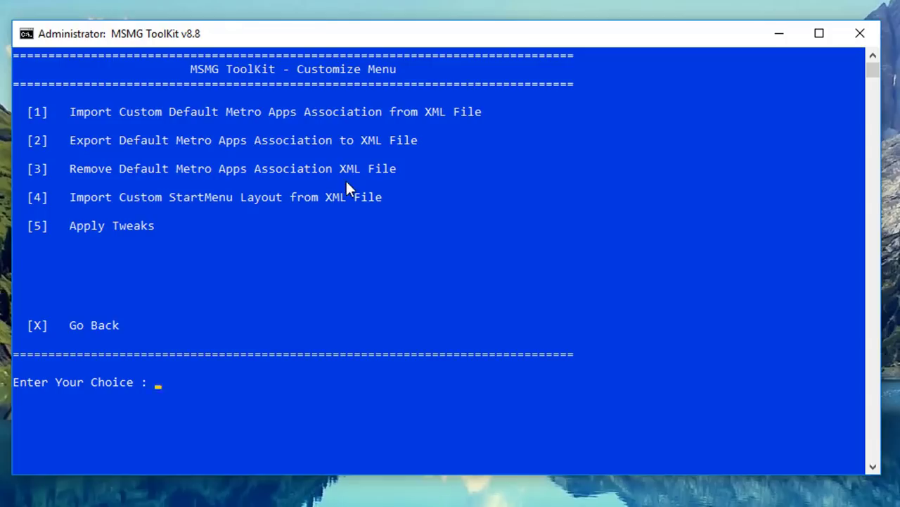
{"action": "key", "text": "3"}
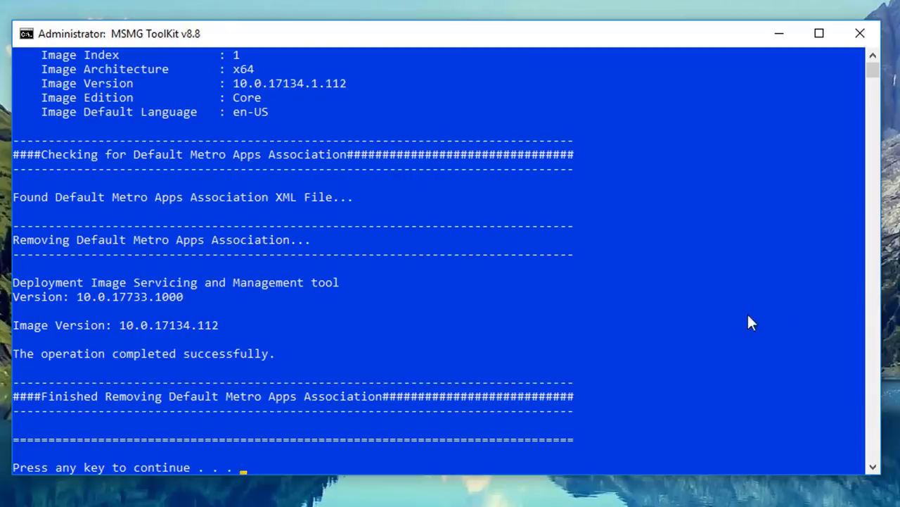
{"action": "key", "text": "Return"}
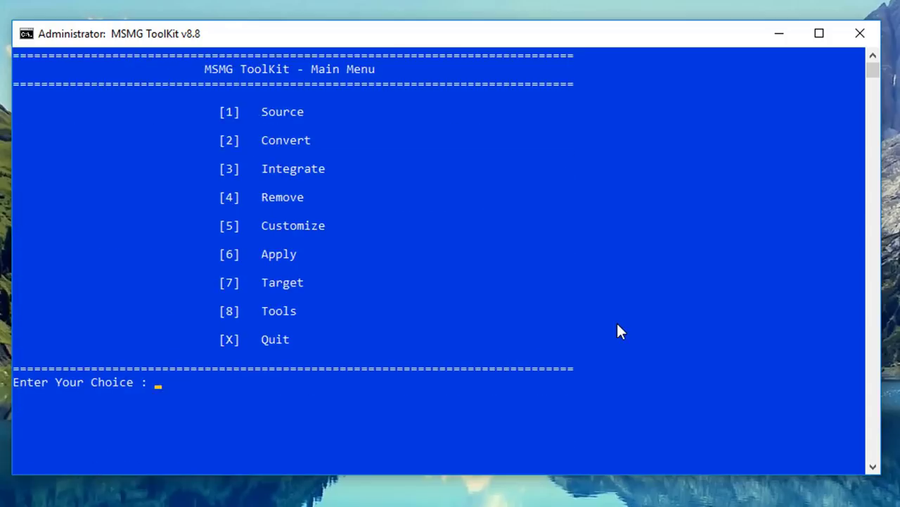
Examine the toolkit's tools and options, and review the tweaks available for the image.
{"action": "type", "text": "8"}
{"action": "key", "text": "Return"}
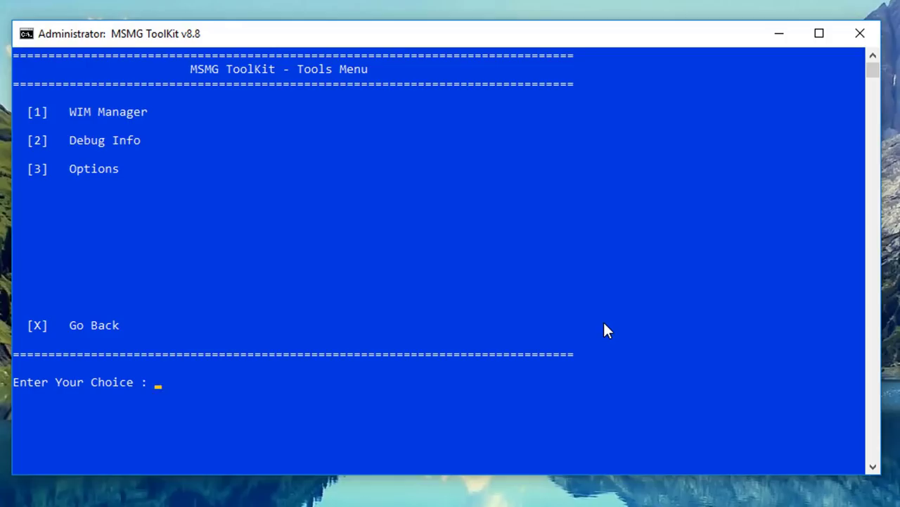
{"action": "type", "text": "3"}
{"action": "key", "text": "Return"}
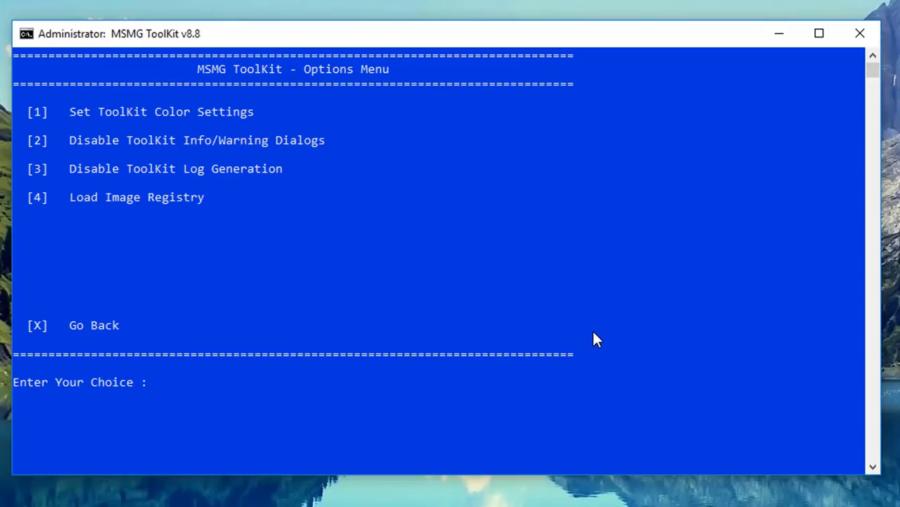
{"action": "type", "text": "x"}
{"action": "key", "text": "Return"}
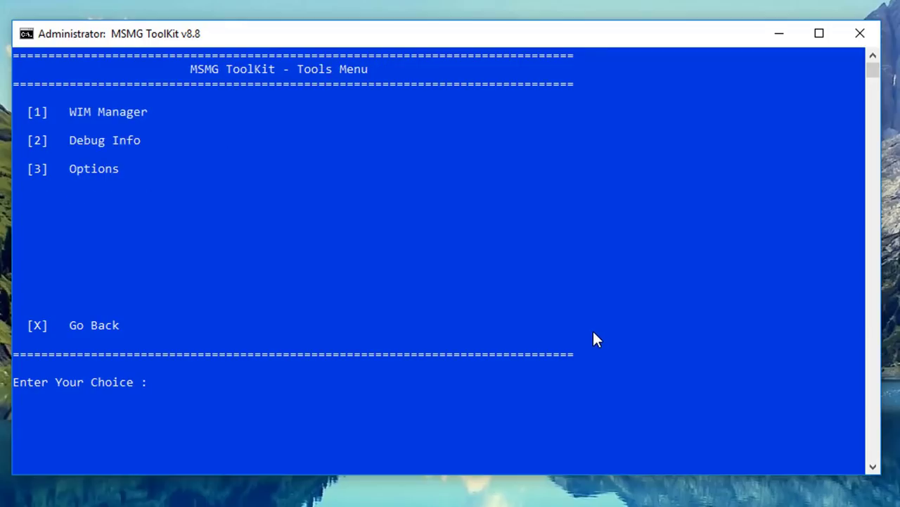
{"action": "type", "text": "X"}
{"action": "key", "text": "Return"}
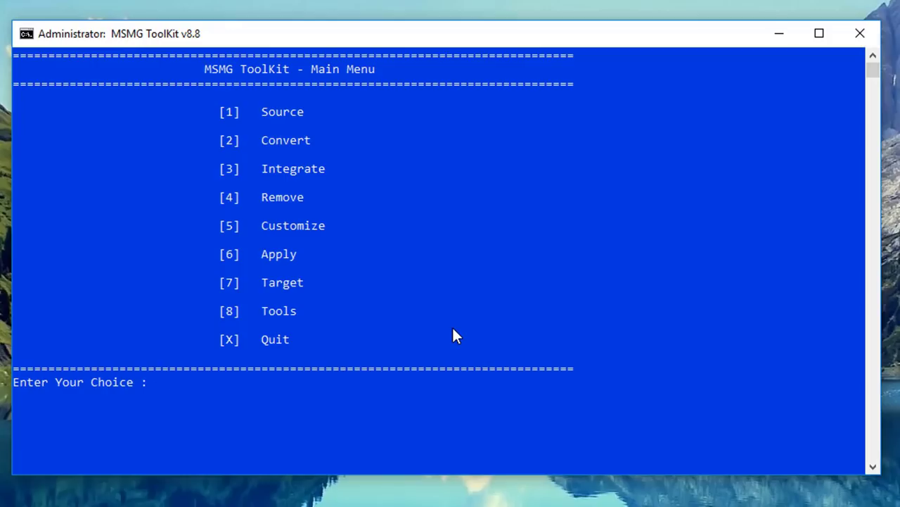
{"action": "key", "text": "5"}
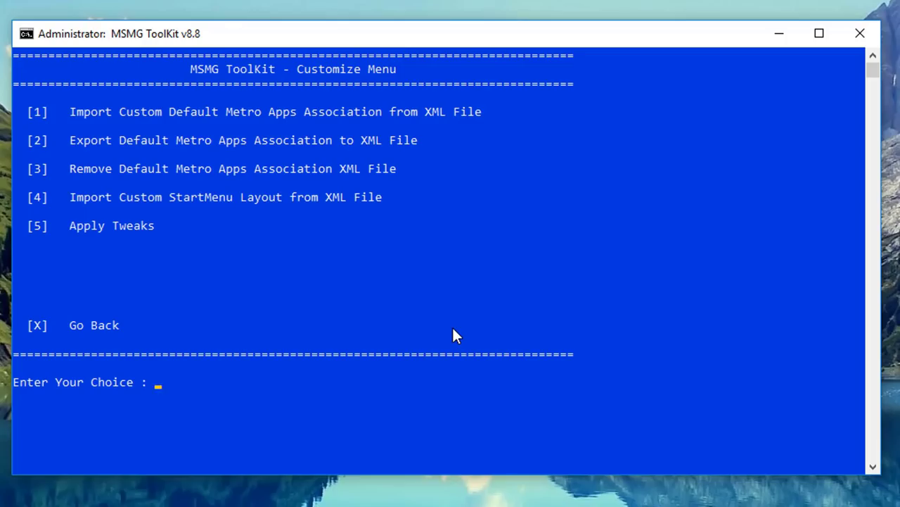
{"action": "key", "text": "5"}
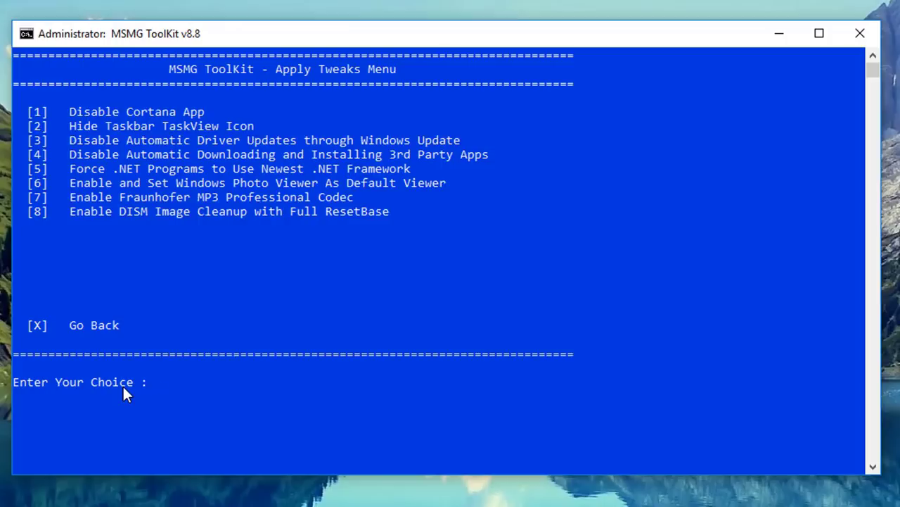
{"action": "type", "text": "x"}
{"action": "key", "text": "Return"}
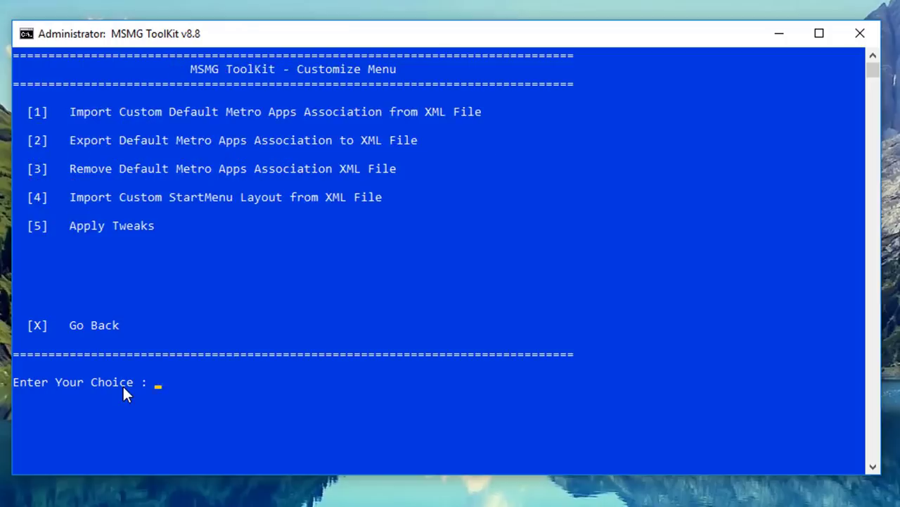
{"action": "type", "text": "x"}
{"action": "key", "text": "Return"}
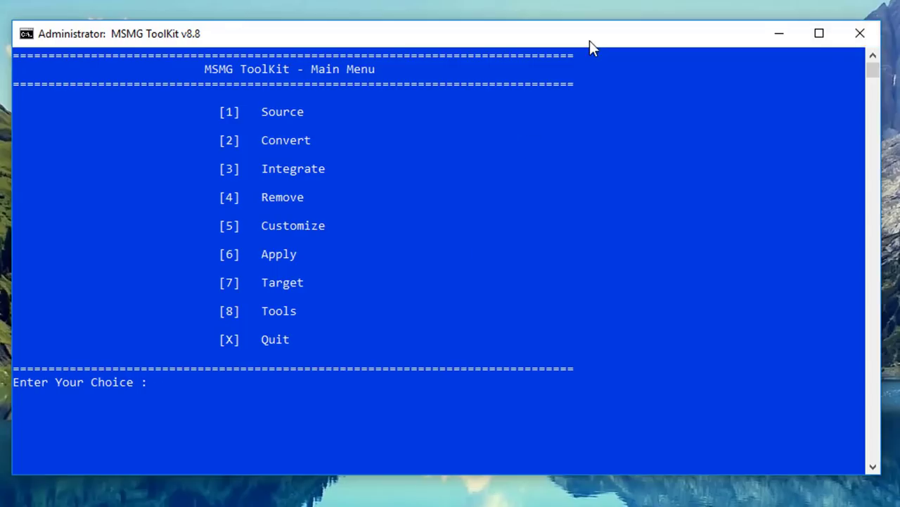
Run Cleanup Source Images again on the WinRe.wim and Install.wim images.
{"action": "type", "text": "6"}
{"action": "key", "text": "Return"}
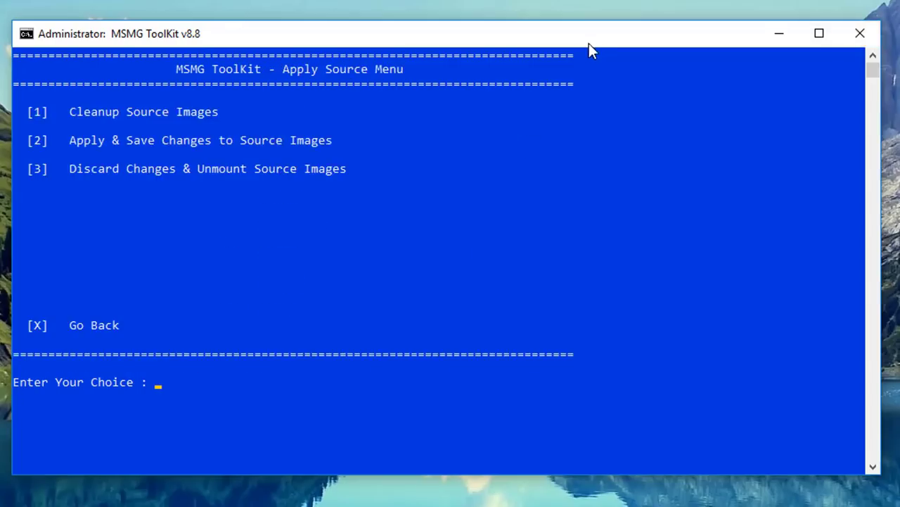
{"action": "type", "text": "1"}
{"action": "key", "text": "Return"}
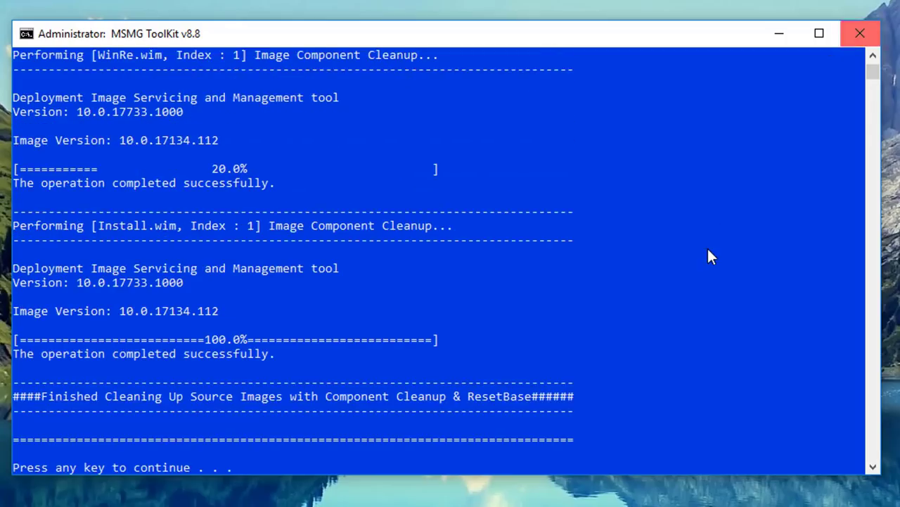
{"action": "left_click", "coordinate": [707, 248]}
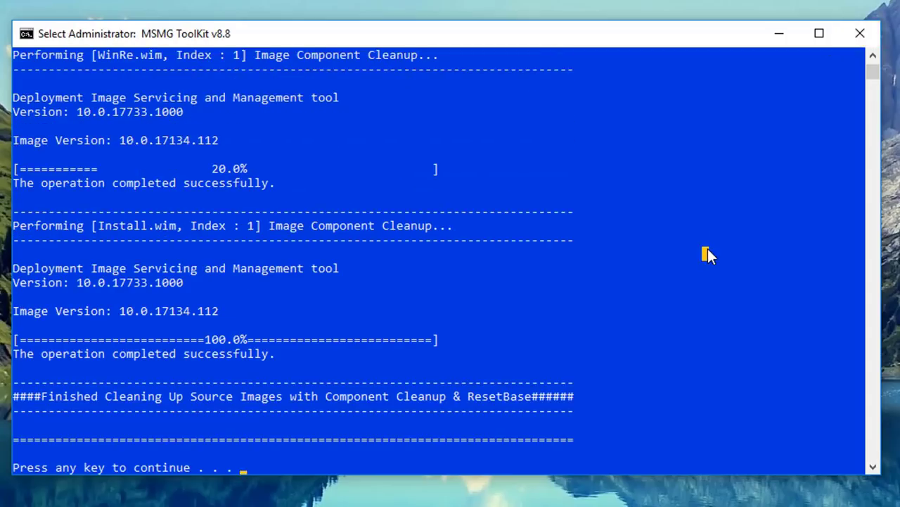
{"action": "key", "text": "Return"}
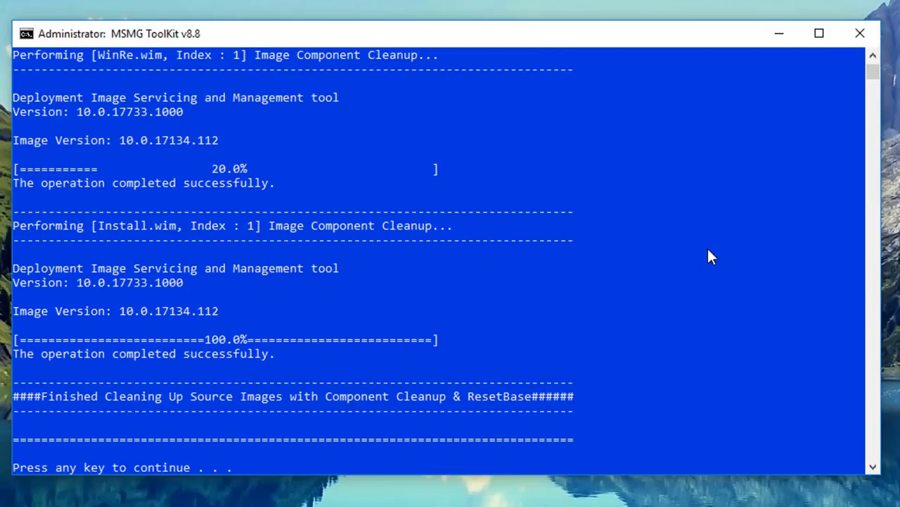
{"action": "key", "text": "Return"}
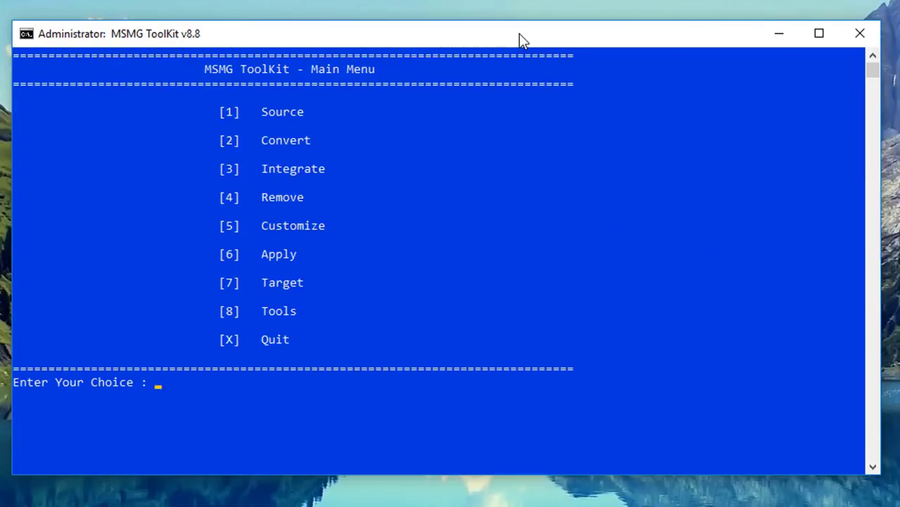
Apply and save the changes to the source images.
{"action": "type", "text": "6"}
{"action": "key", "text": "Return"}
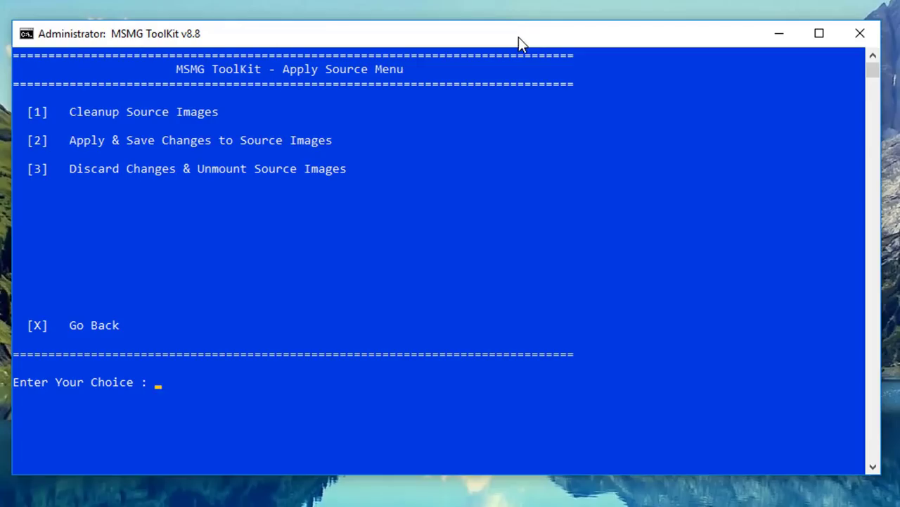
{"action": "type", "text": "2"}
{"action": "key", "text": "Return"}
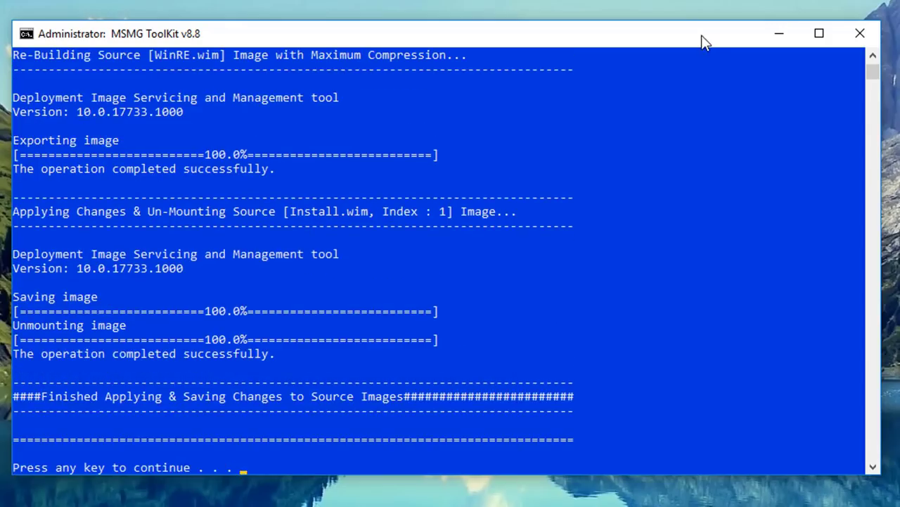
{"action": "key", "text": "Return"}
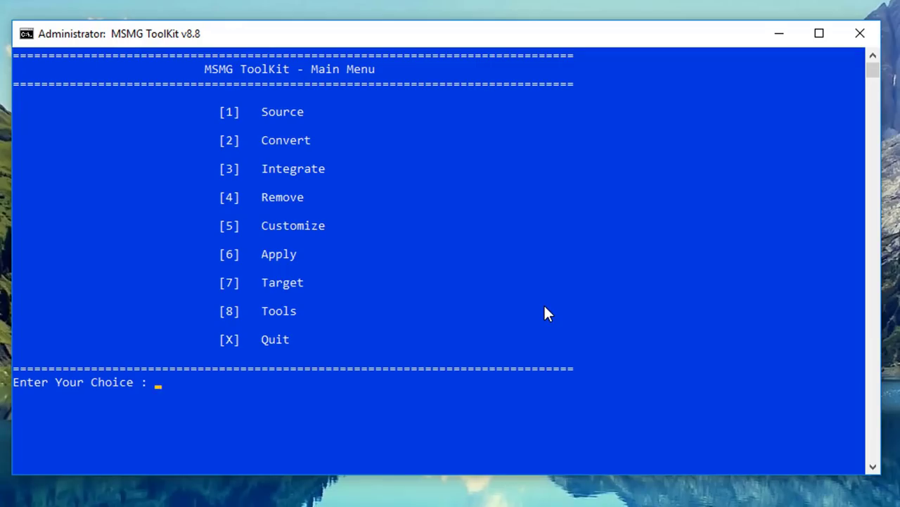
Rebuild the source Boot.wim and Install.wim images.
{"action": "type", "text": "6"}
{"action": "key", "text": "Return"}
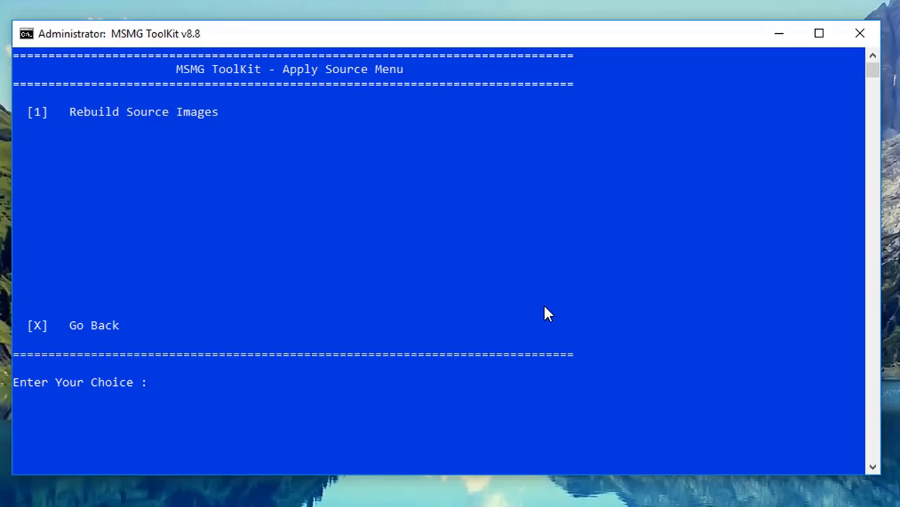
{"action": "type", "text": "1"}
{"action": "key", "text": "Return"}
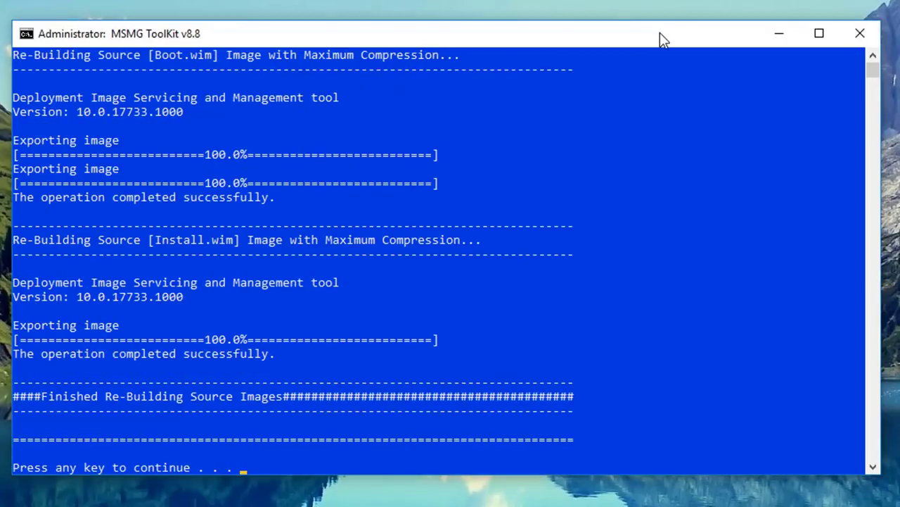
{"action": "key", "text": "Return"}
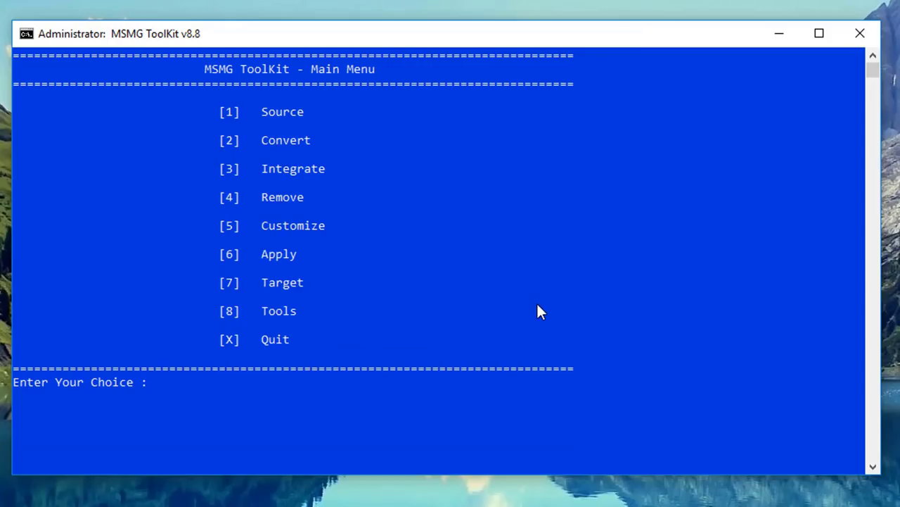
Start making a DVD ISO image from the source and set its volume label to windows_10_custom.
{"action": "type", "text": "7"}
{"action": "key", "text": "Return"}
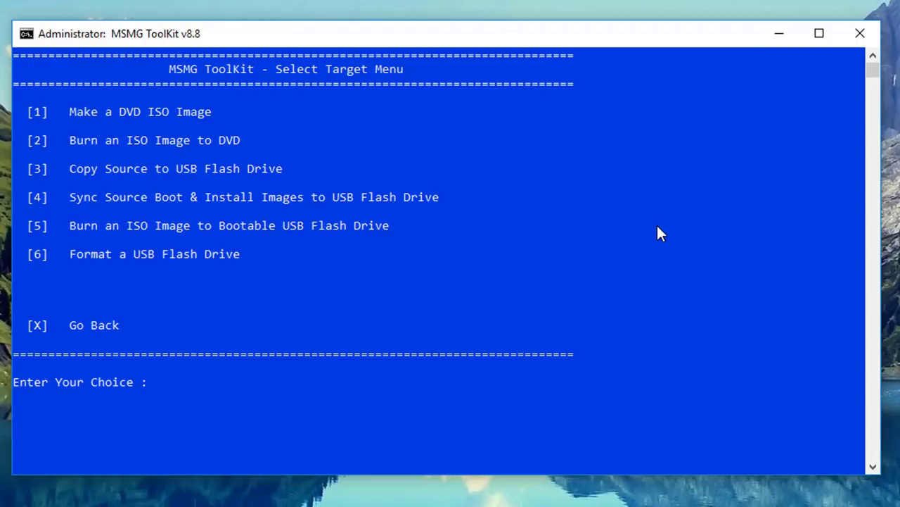
{"action": "type", "text": "1"}
{"action": "key", "text": "Return"}
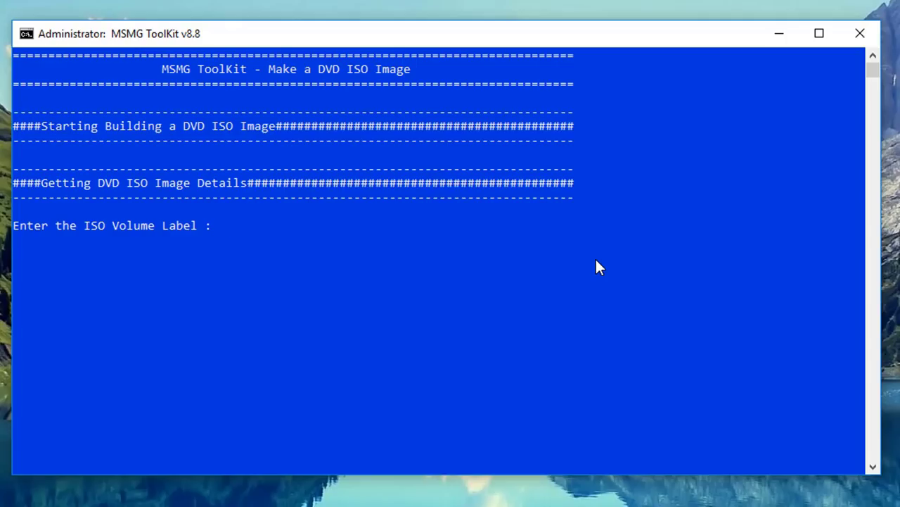
{"action": "type", "text": "windows10"}
{"action": "key", "text": "BackSpace"}
{"action": "key", "text": "BackSpace"}
{"action": "type", "text": "_10"}
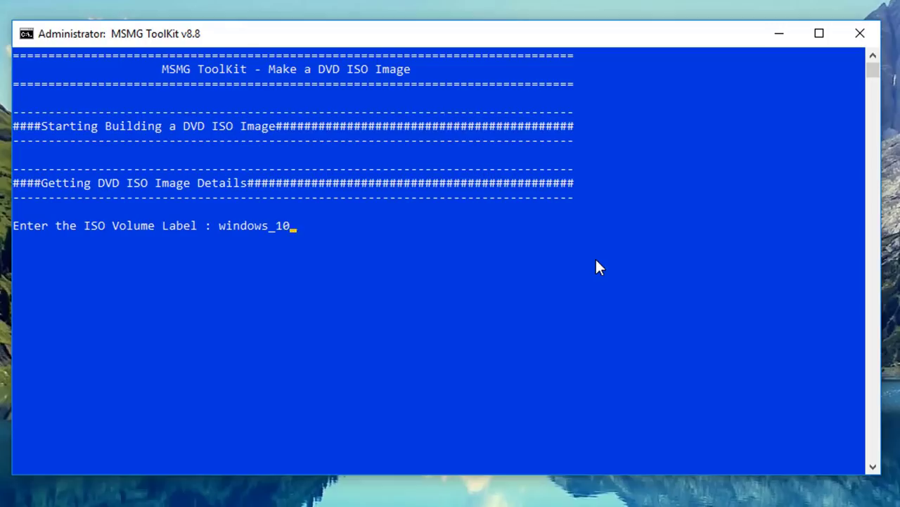
{"action": "type", "text": "_custom"}
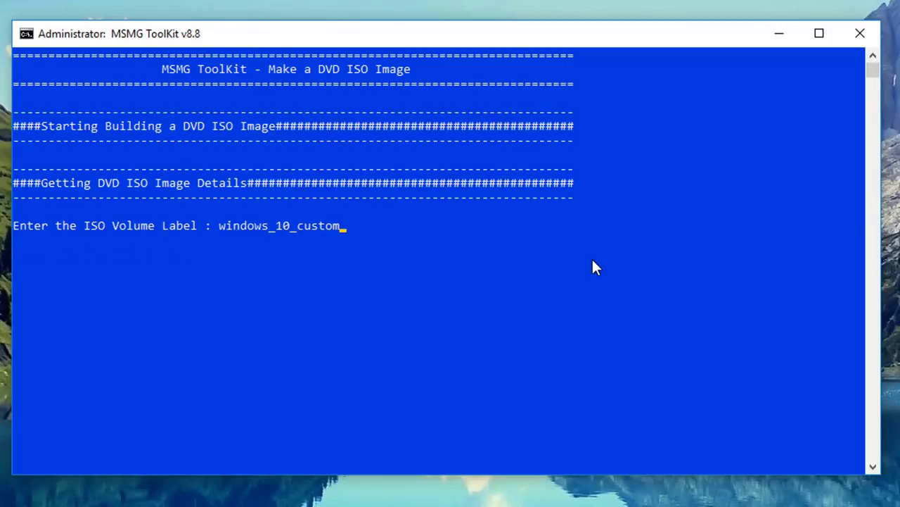
{"action": "key", "text": "Return"}
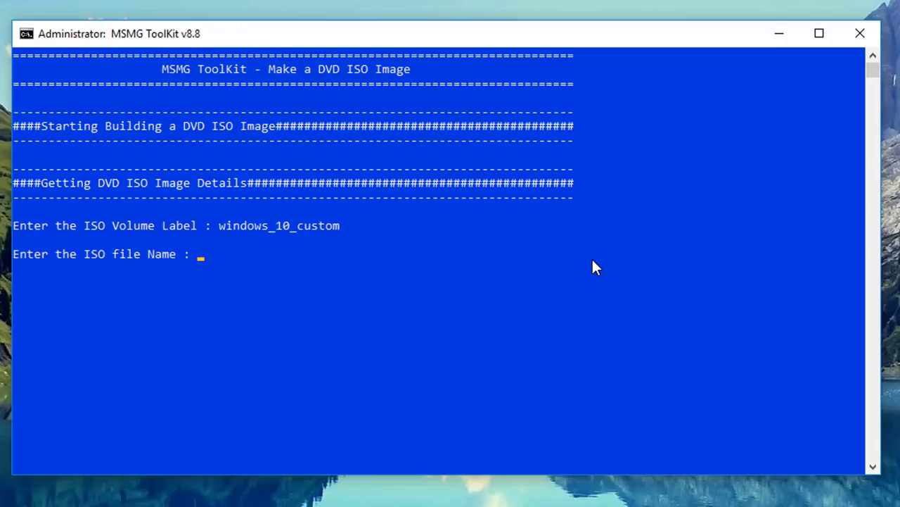
Name the ISO file Windows_10 and build the DVD ISO image.
{"action": "type", "text": "Windows"}
{"action": "key", "text": "BackSpace"}
{"action": "type", "text": "_10"}
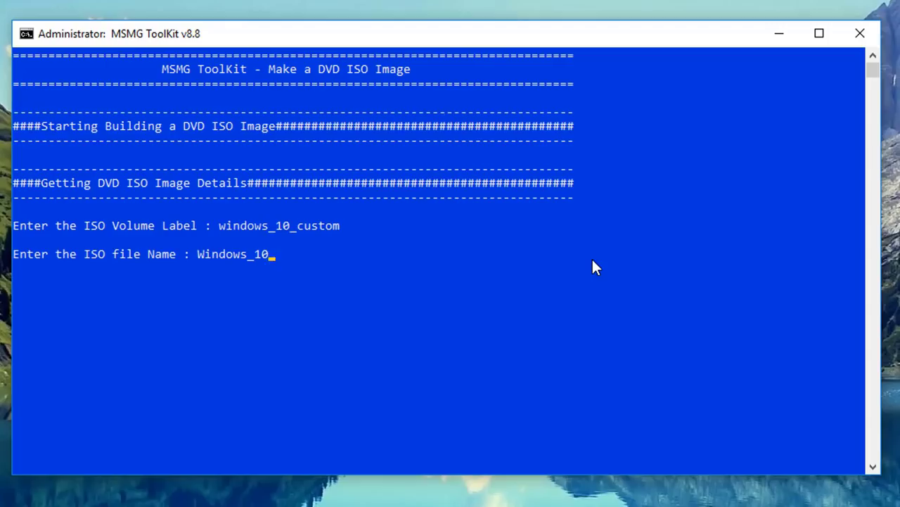
{"action": "key", "text": "Return"}
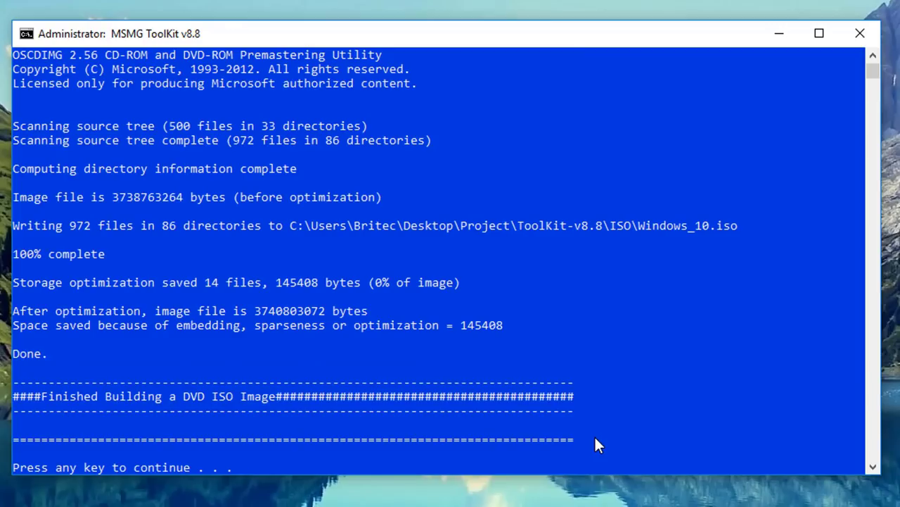
{"action": "left_click", "coordinate": [593, 418]}
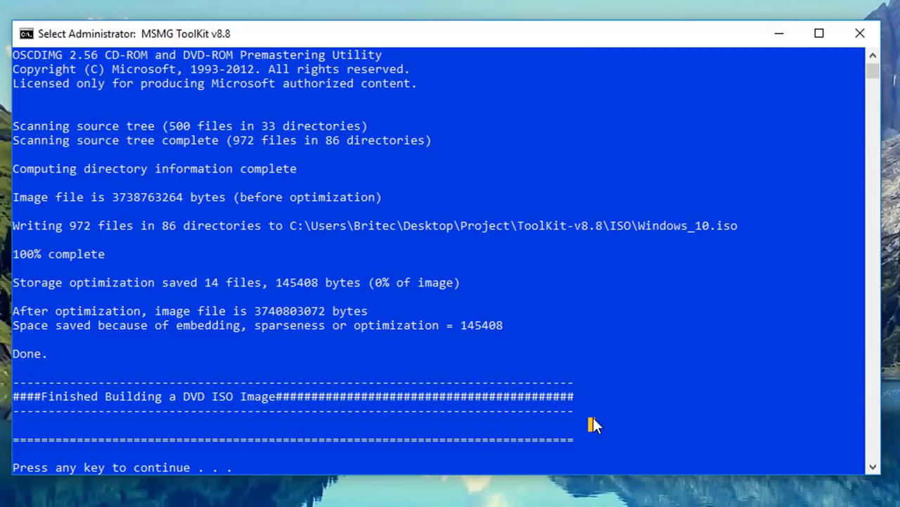
{"action": "key", "text": "Escape"}
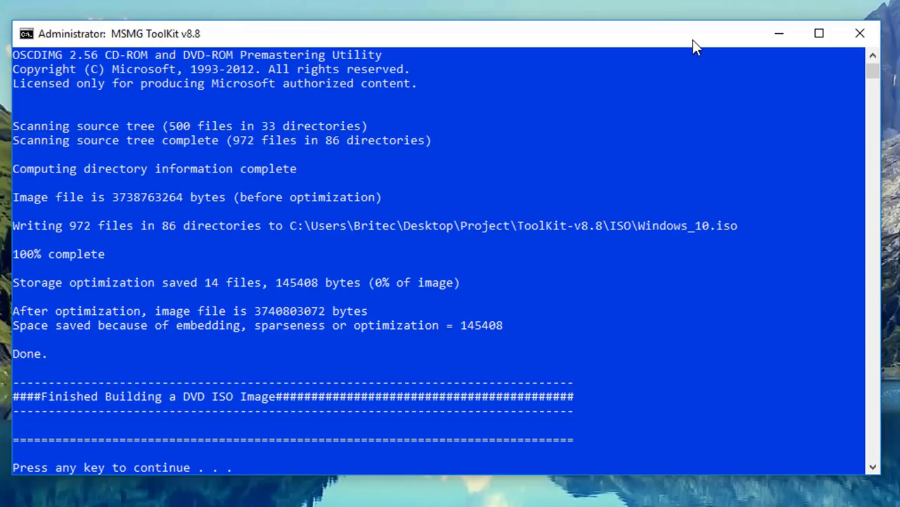
Leave the finished ISO build and quit the toolkit, completing its post-cleanup operation.
{"action": "key", "text": "Return"}
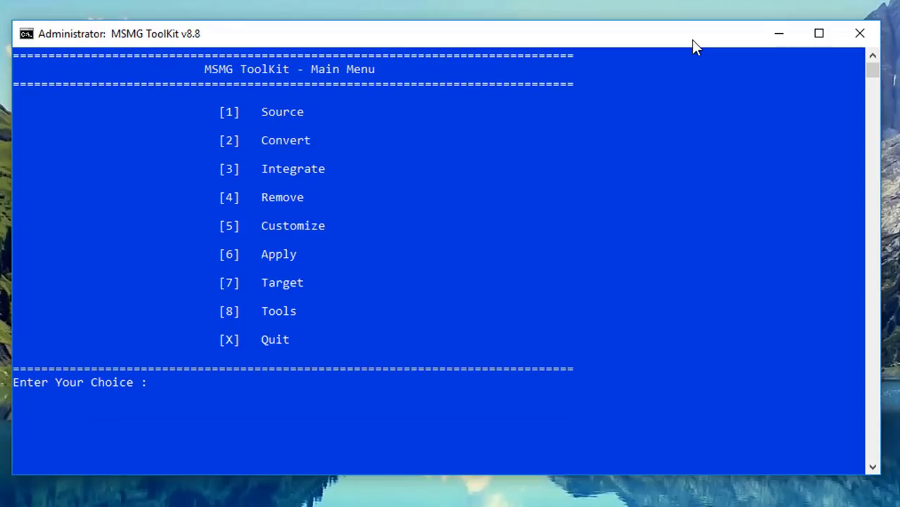
{"action": "key", "text": "x"}
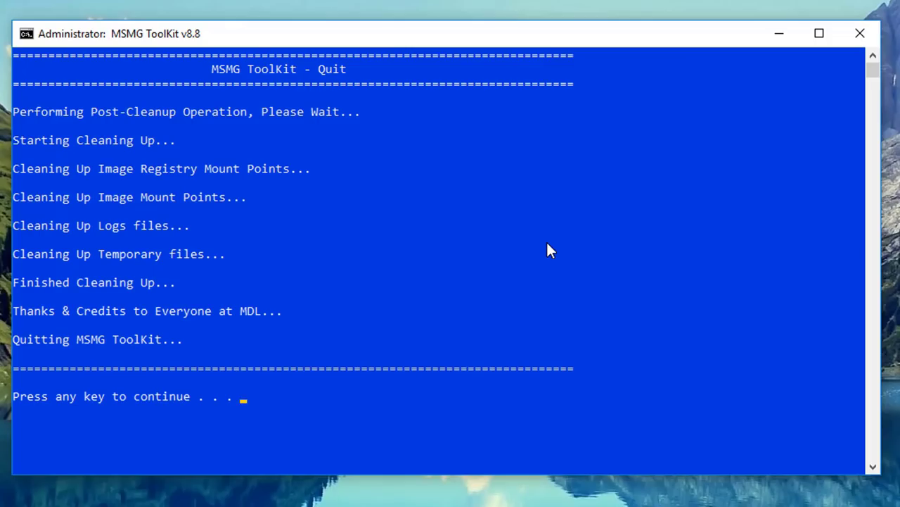
{"action": "key", "text": "Return"}
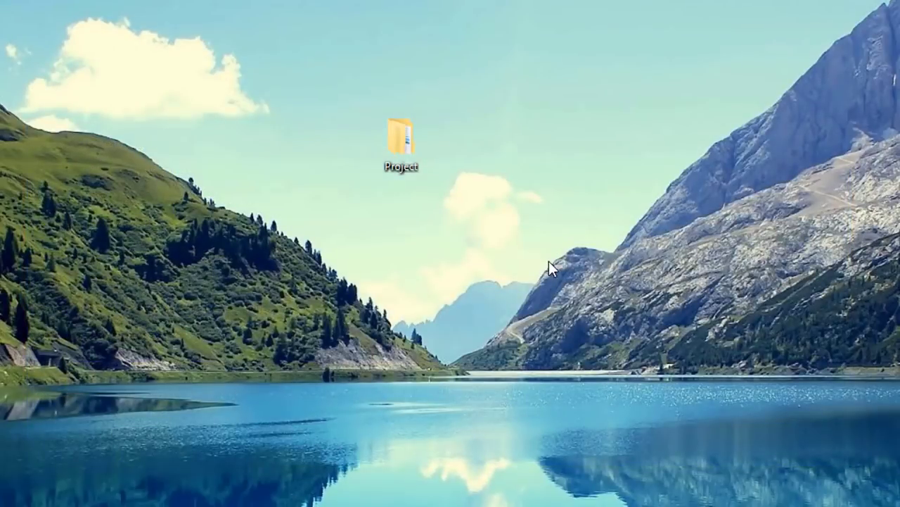
In File Explorer, check the Windows_10 disc image in the Project folder's ToolKit-v8.8\ISO subfolder, and close the window.
{"action": "double_click", "coordinate": [400, 166]}
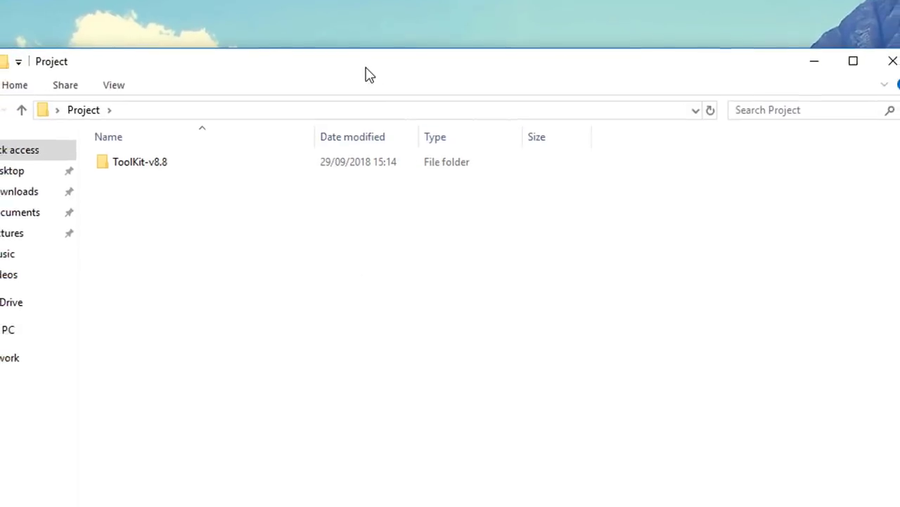
{"action": "left_click", "coordinate": [150, 166]}
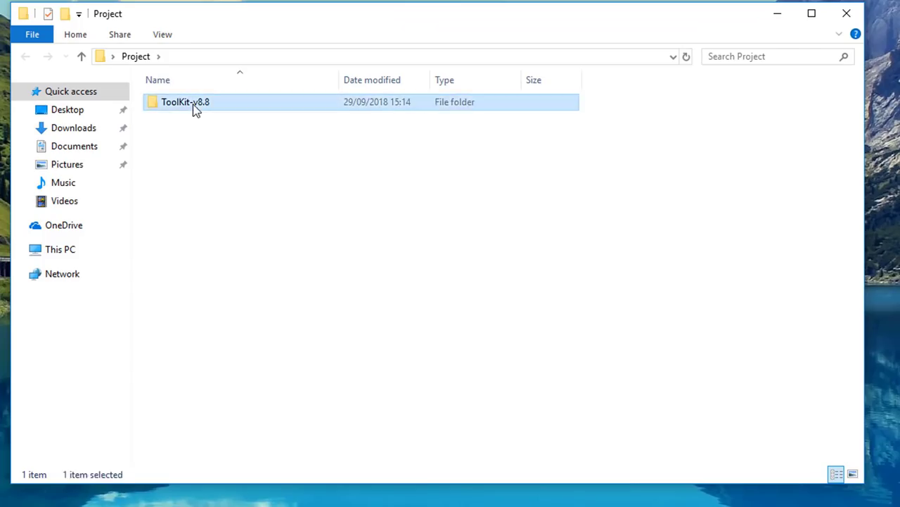
{"action": "double_click", "coordinate": [197, 107]}
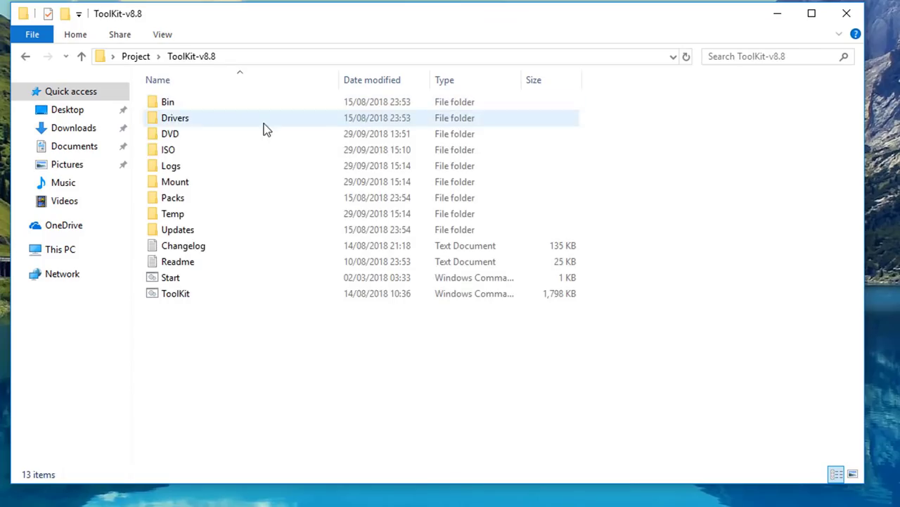
{"action": "double_click", "coordinate": [172, 150]}
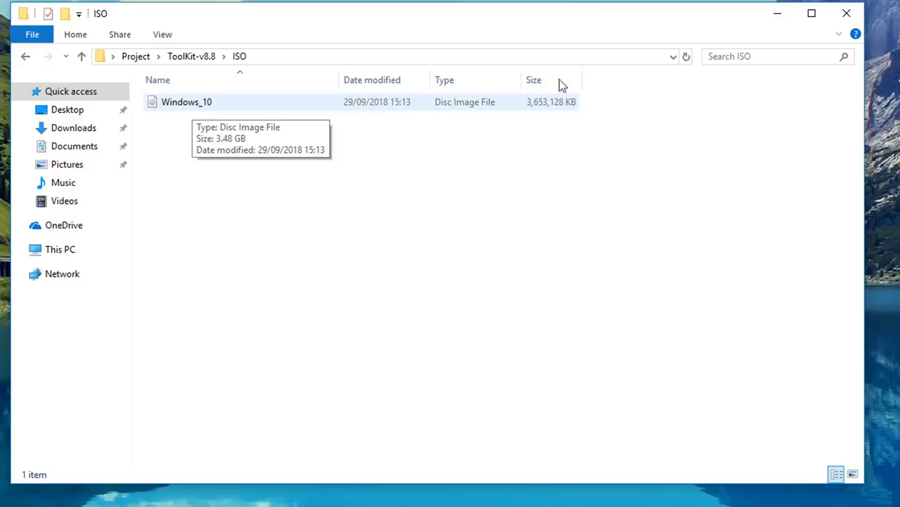
{"action": "left_click", "coordinate": [847, 20]}
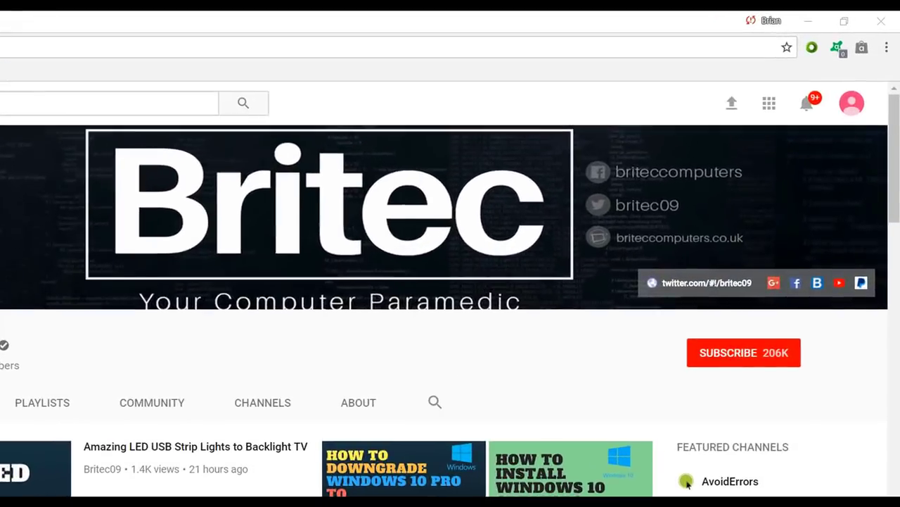
{"action": "left_click", "coordinate": [756, 364]}
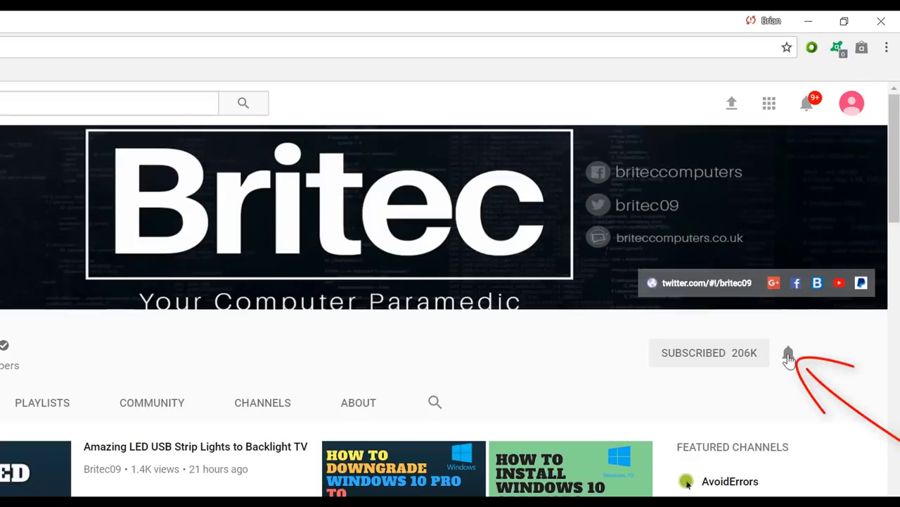